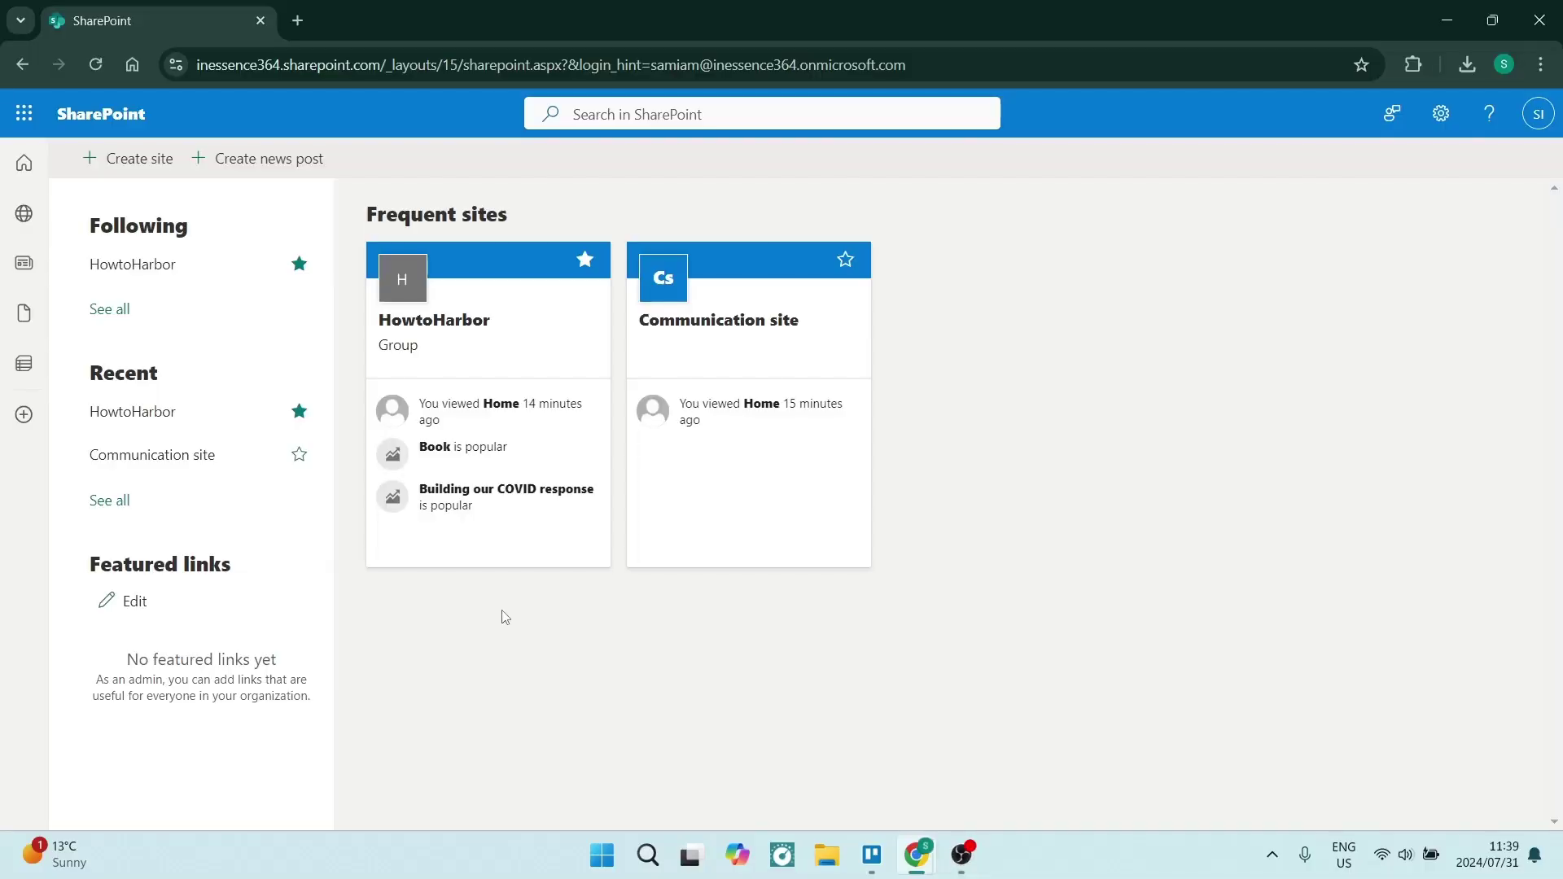
- Open the HowtoHarbor site card and bring up its gear Settings pane
{"action": "left_click", "coordinate": [464, 323]}
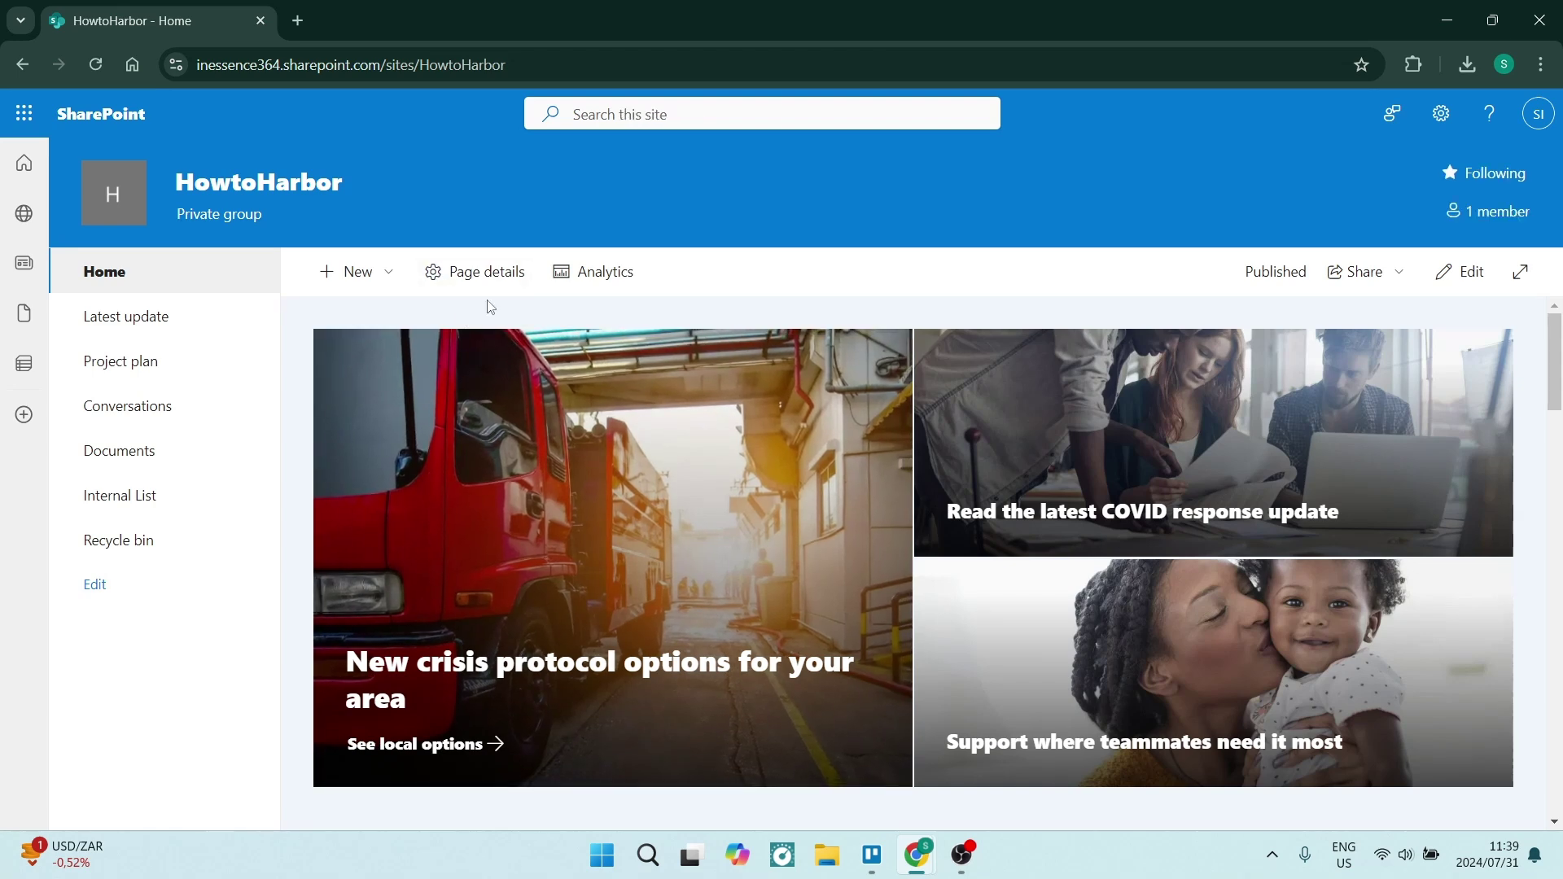
{"action": "left_click", "coordinate": [1441, 124]}
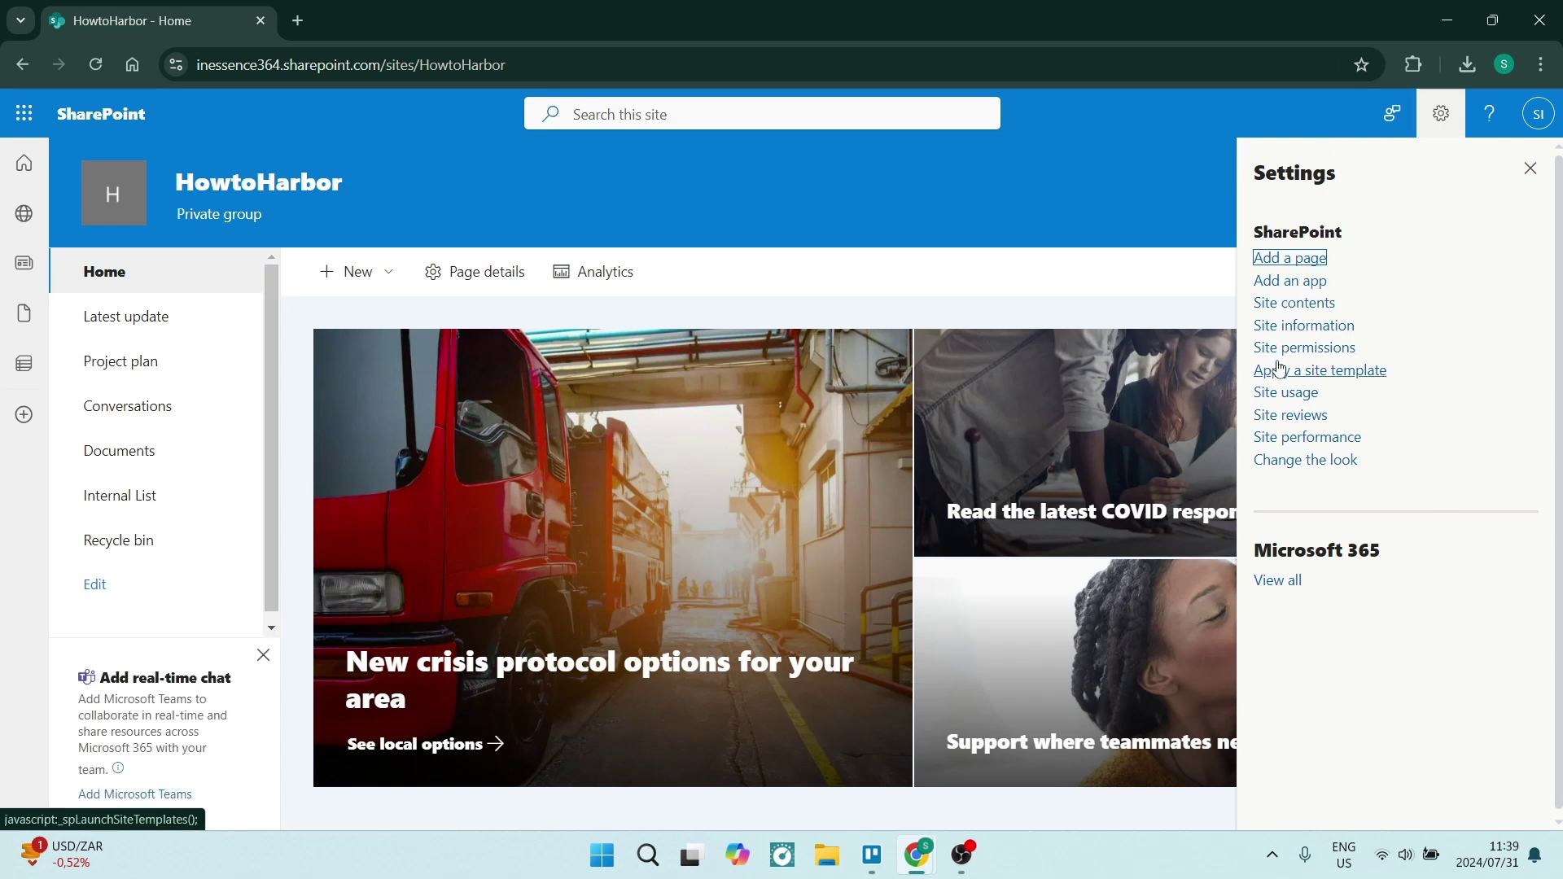
- In Change the look's theme list, preview Orange, then settle on the Green theme
{"action": "left_click", "coordinate": [1285, 462]}
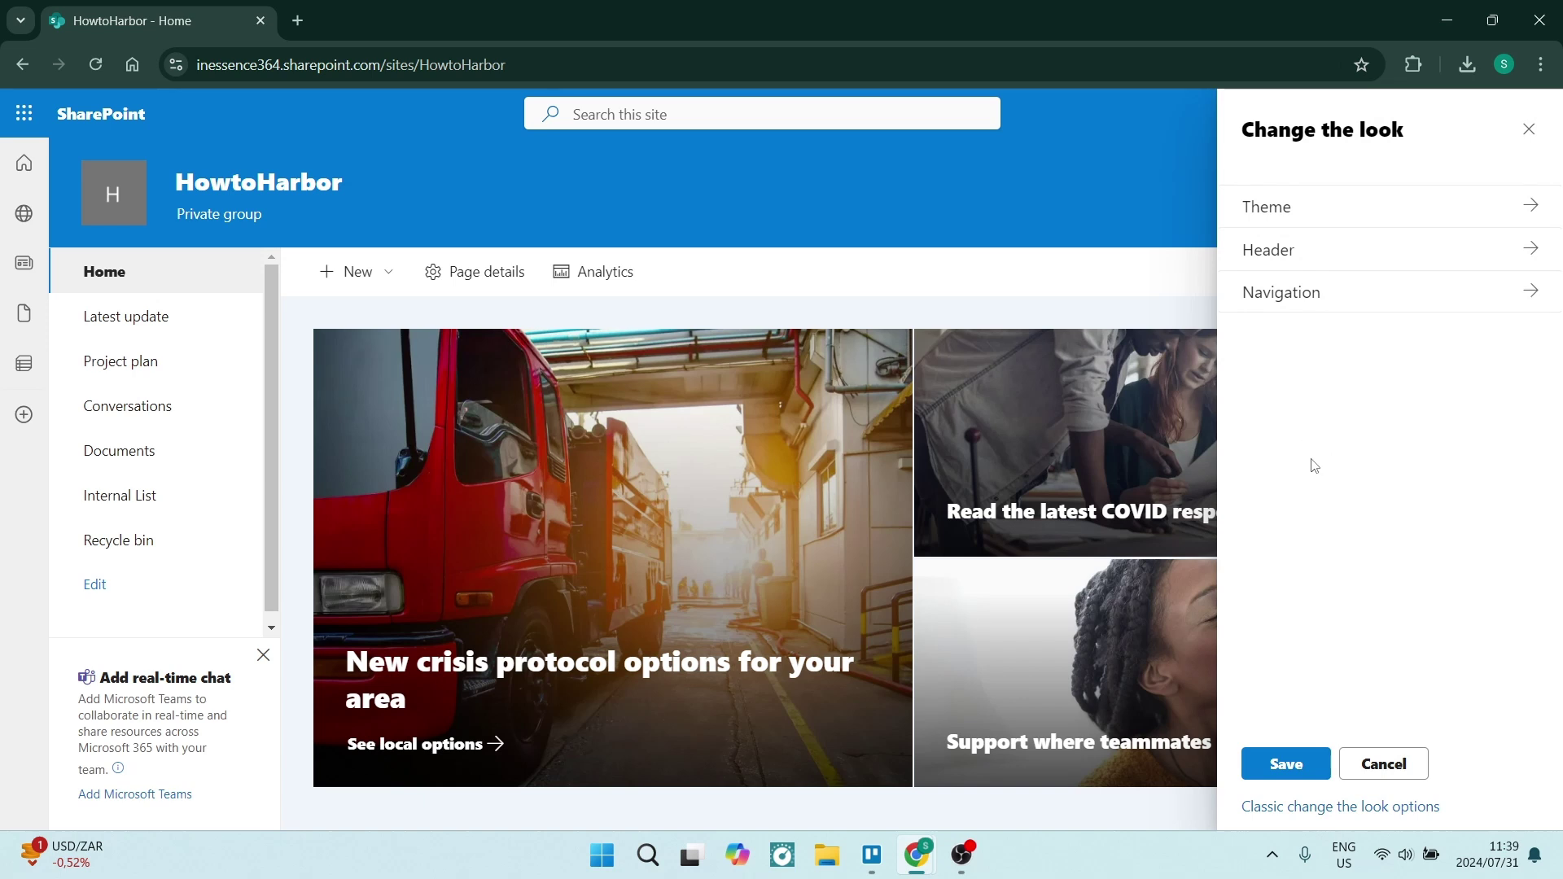
{"action": "left_click", "coordinate": [1312, 206]}
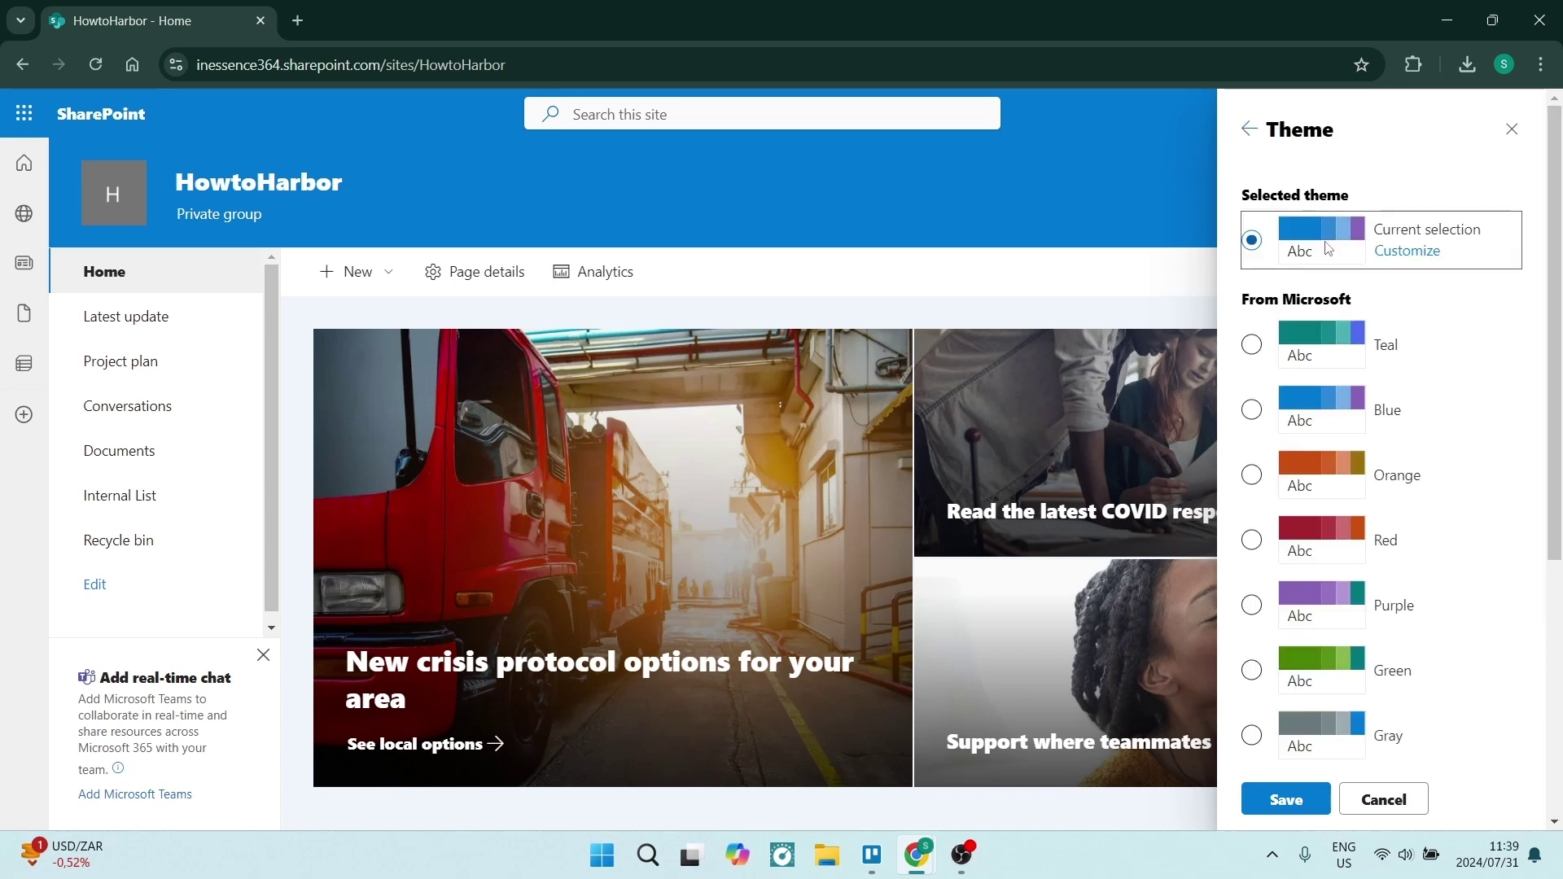
{"action": "left_click", "coordinate": [1252, 474]}
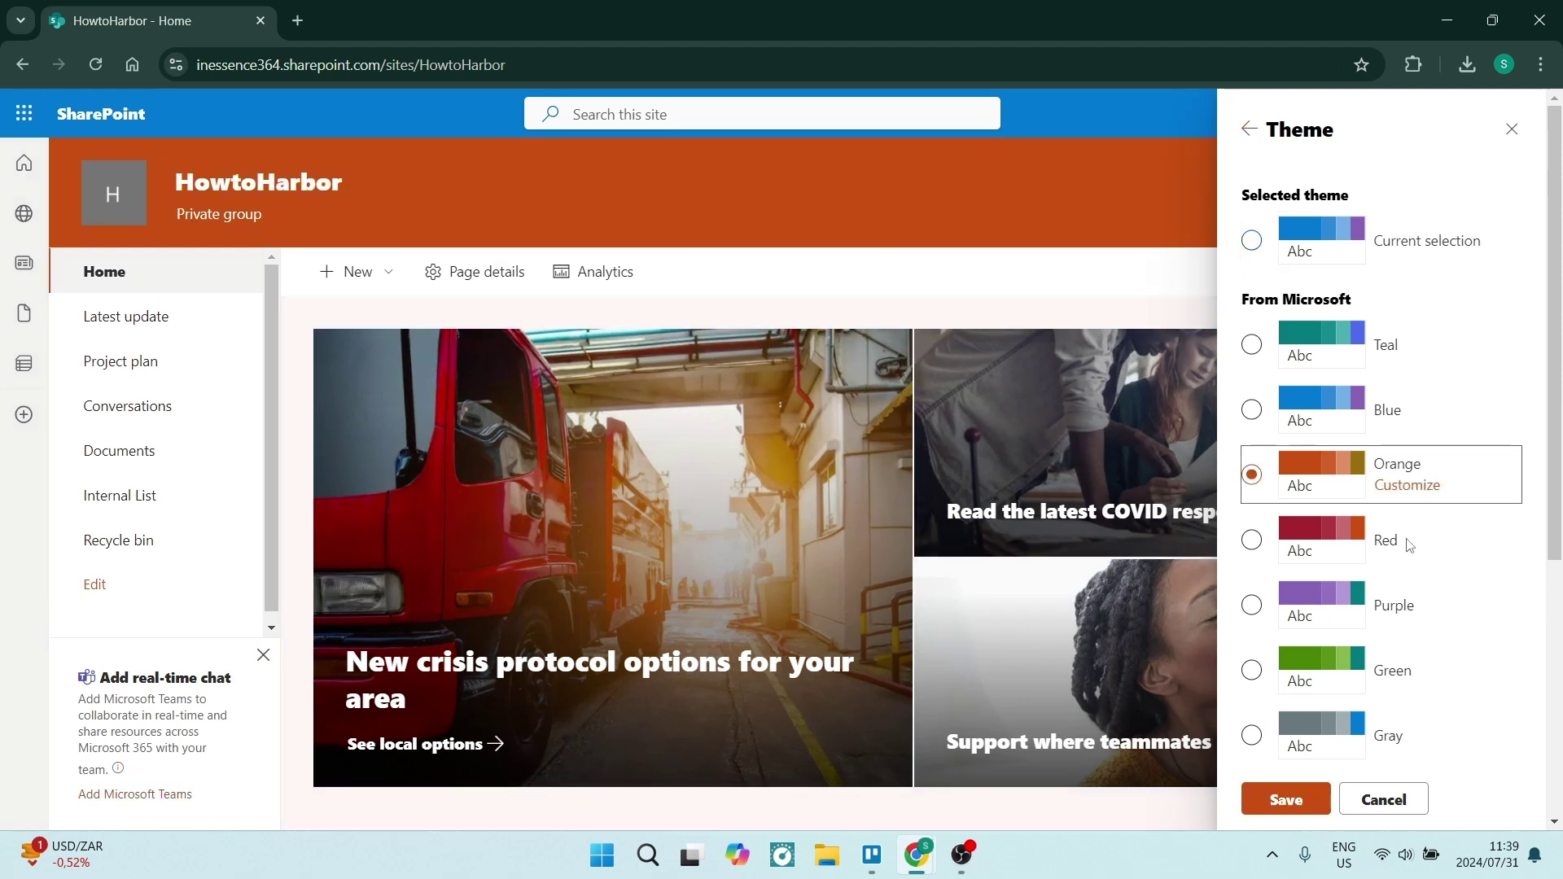
{"action": "scroll", "coordinate": [1409, 540], "scroll_direction": "down", "scroll_amount": 4}
{"action": "left_click", "coordinate": [1252, 366]}
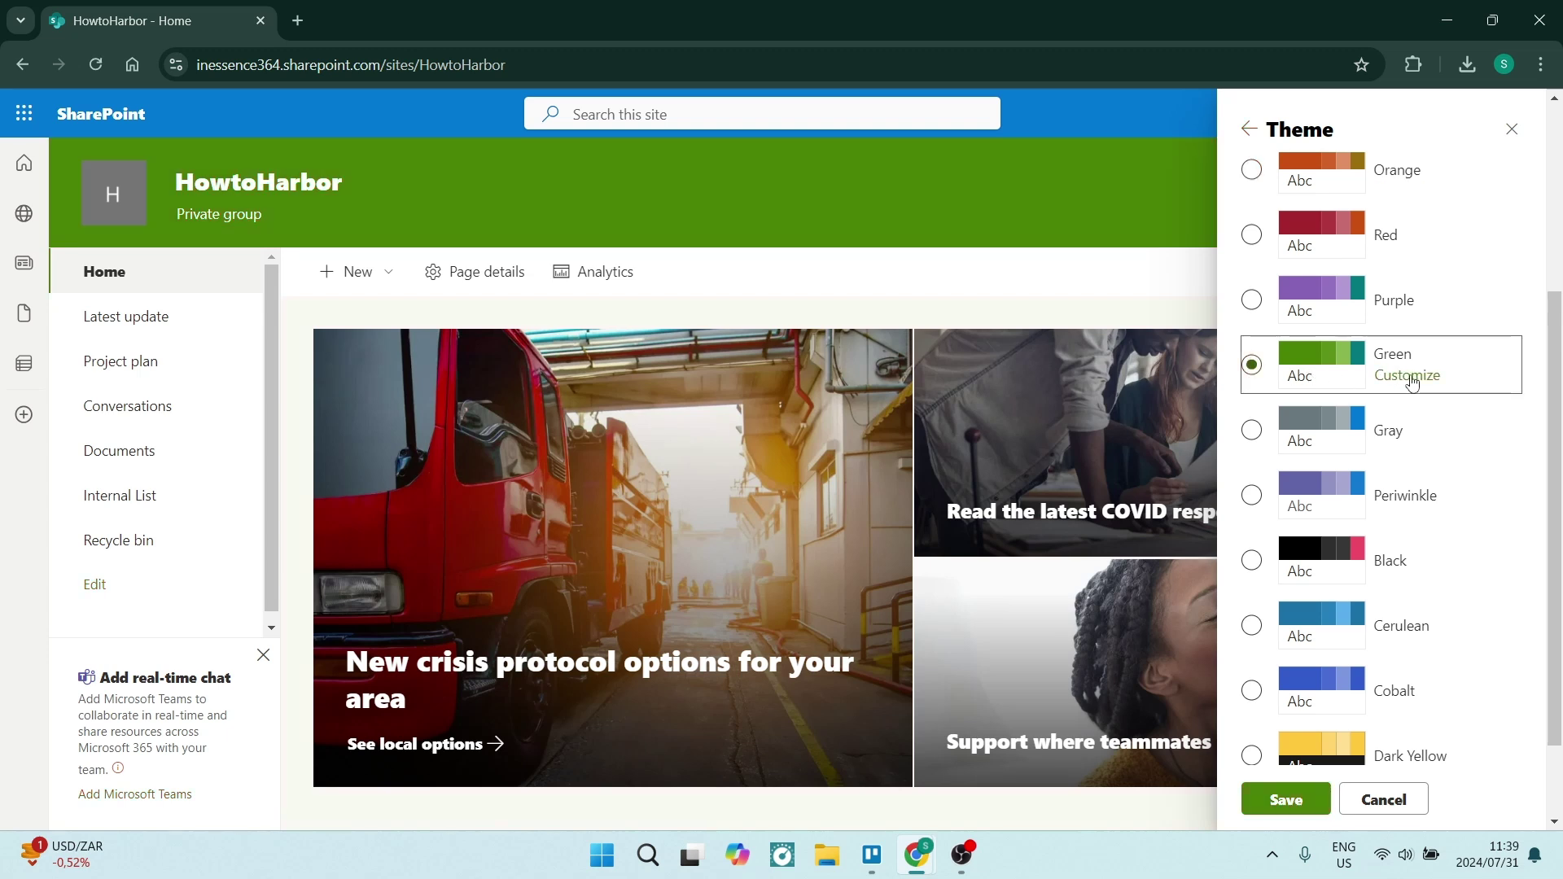
- Customize the Green theme to a purple main colour with an orange accent and save it
{"action": "left_click", "coordinate": [1416, 376]}
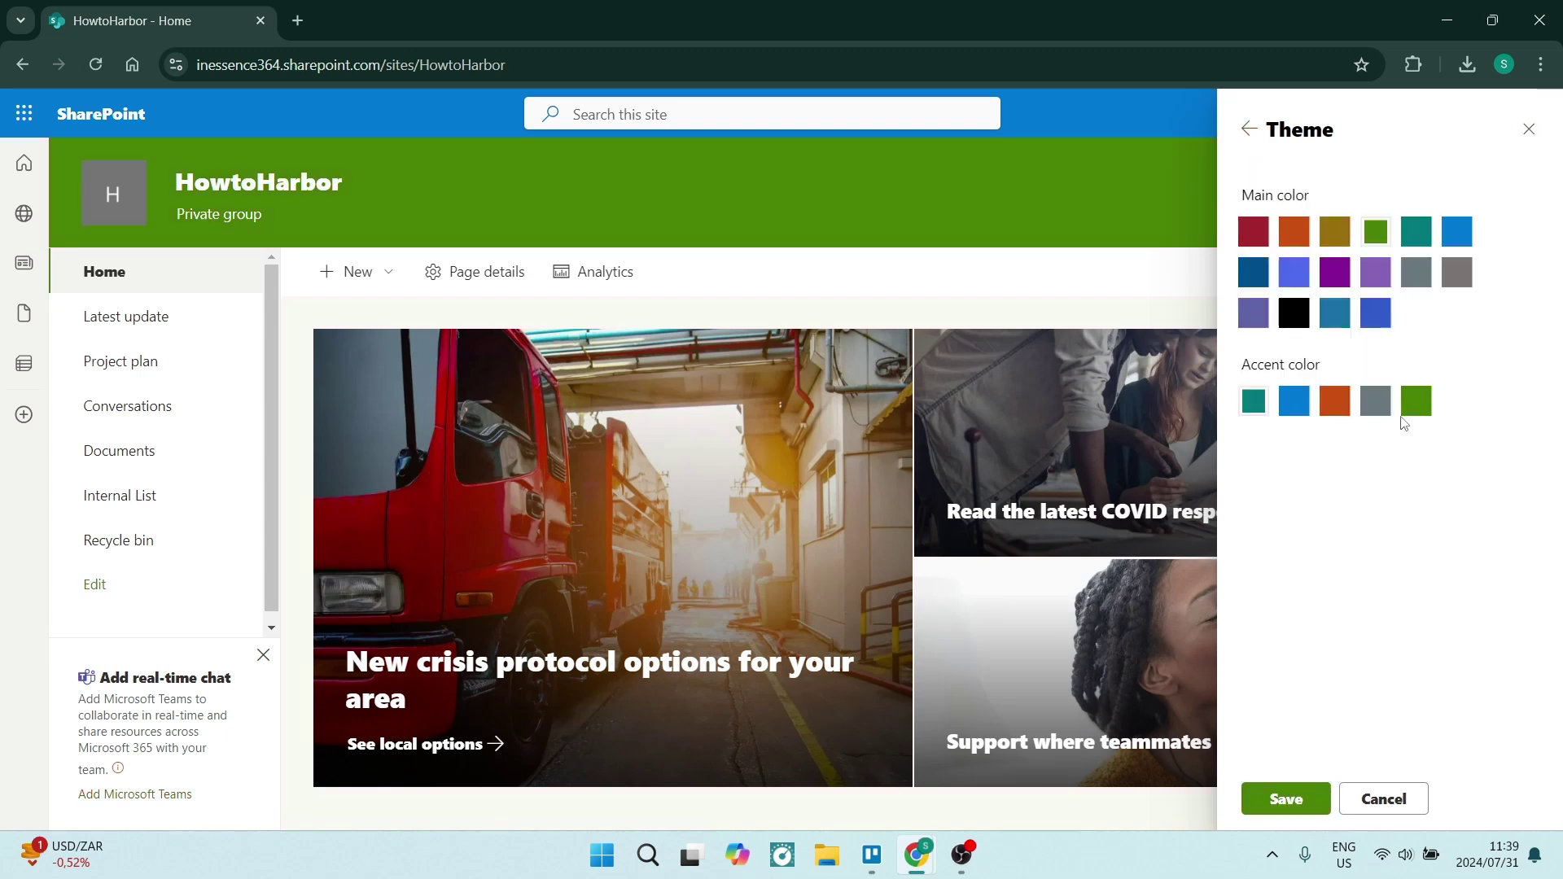
{"action": "left_click", "coordinate": [1296, 407]}
{"action": "left_click", "coordinate": [1335, 405]}
{"action": "left_click", "coordinate": [1376, 403]}
{"action": "left_click", "coordinate": [1418, 403]}
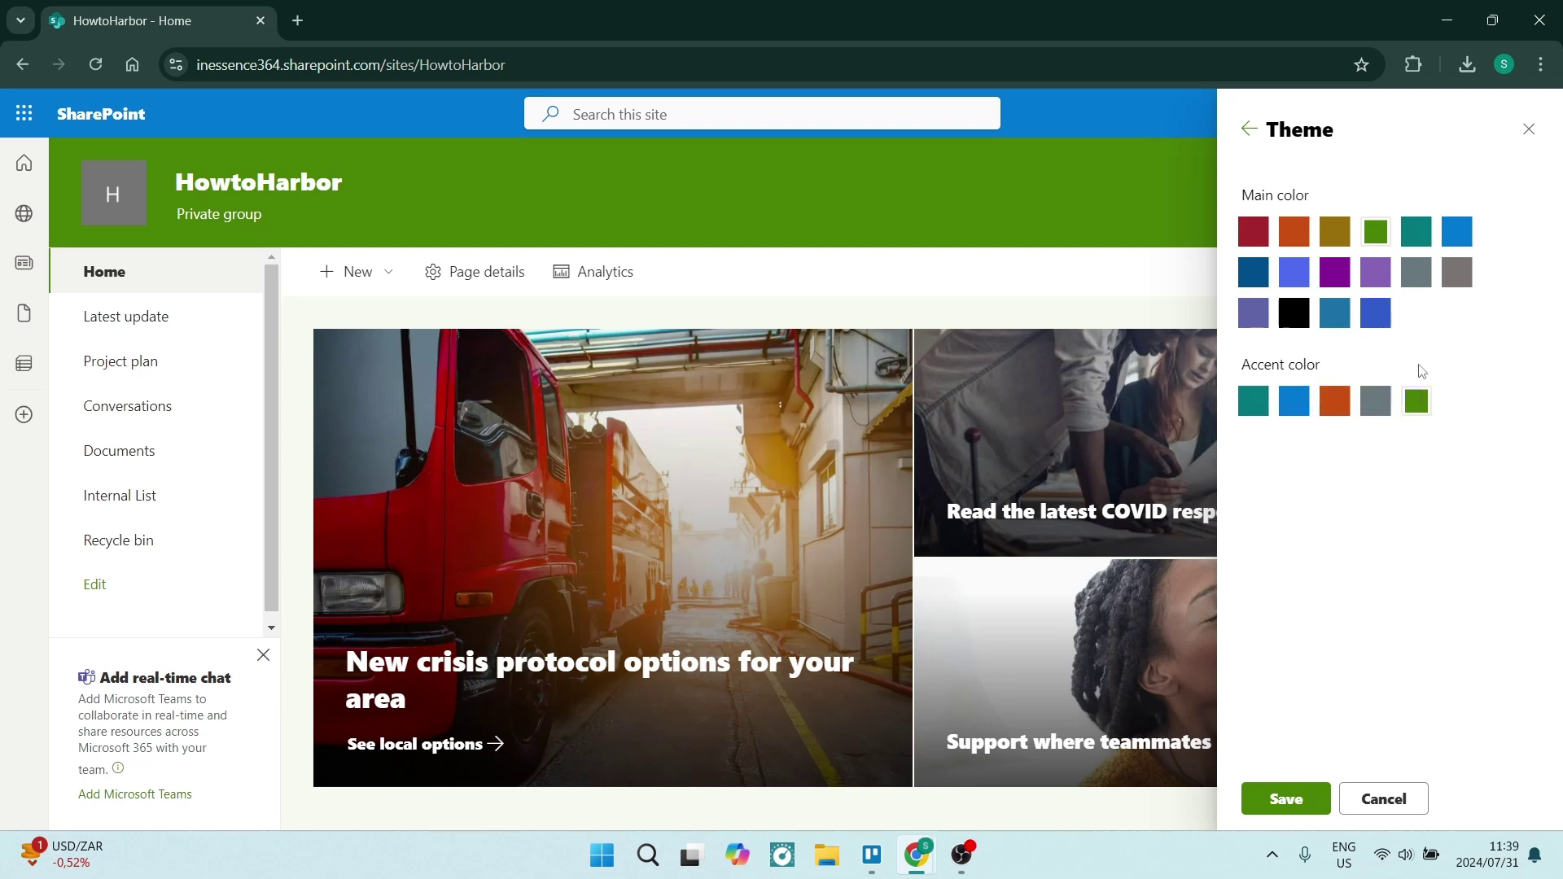
{"action": "left_click", "coordinate": [1335, 273]}
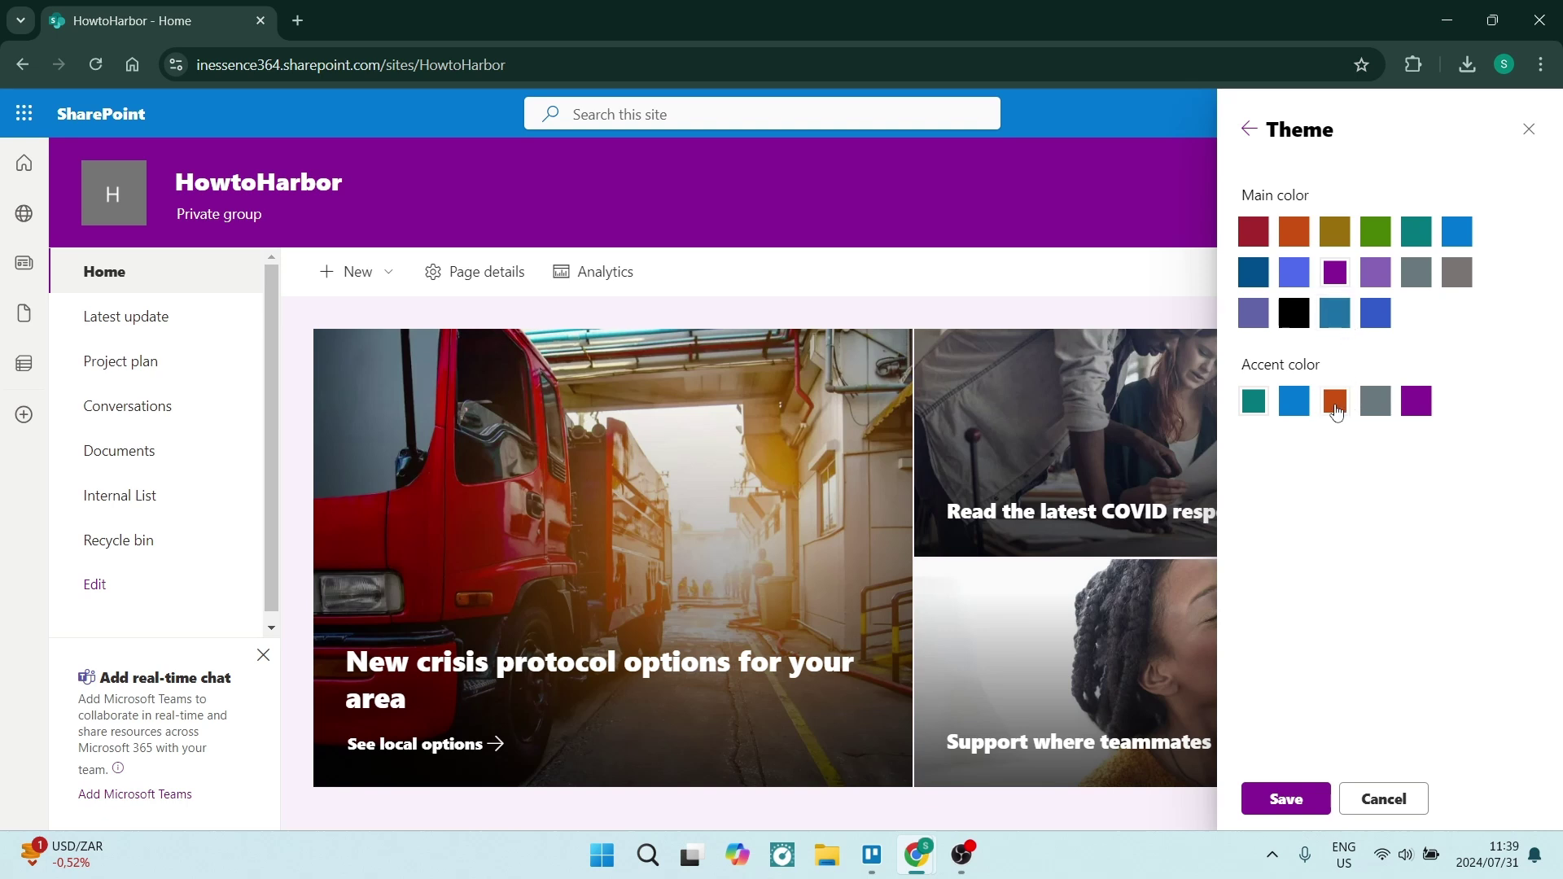
{"action": "left_click", "coordinate": [1335, 403]}
{"action": "left_click", "coordinate": [1285, 793]}
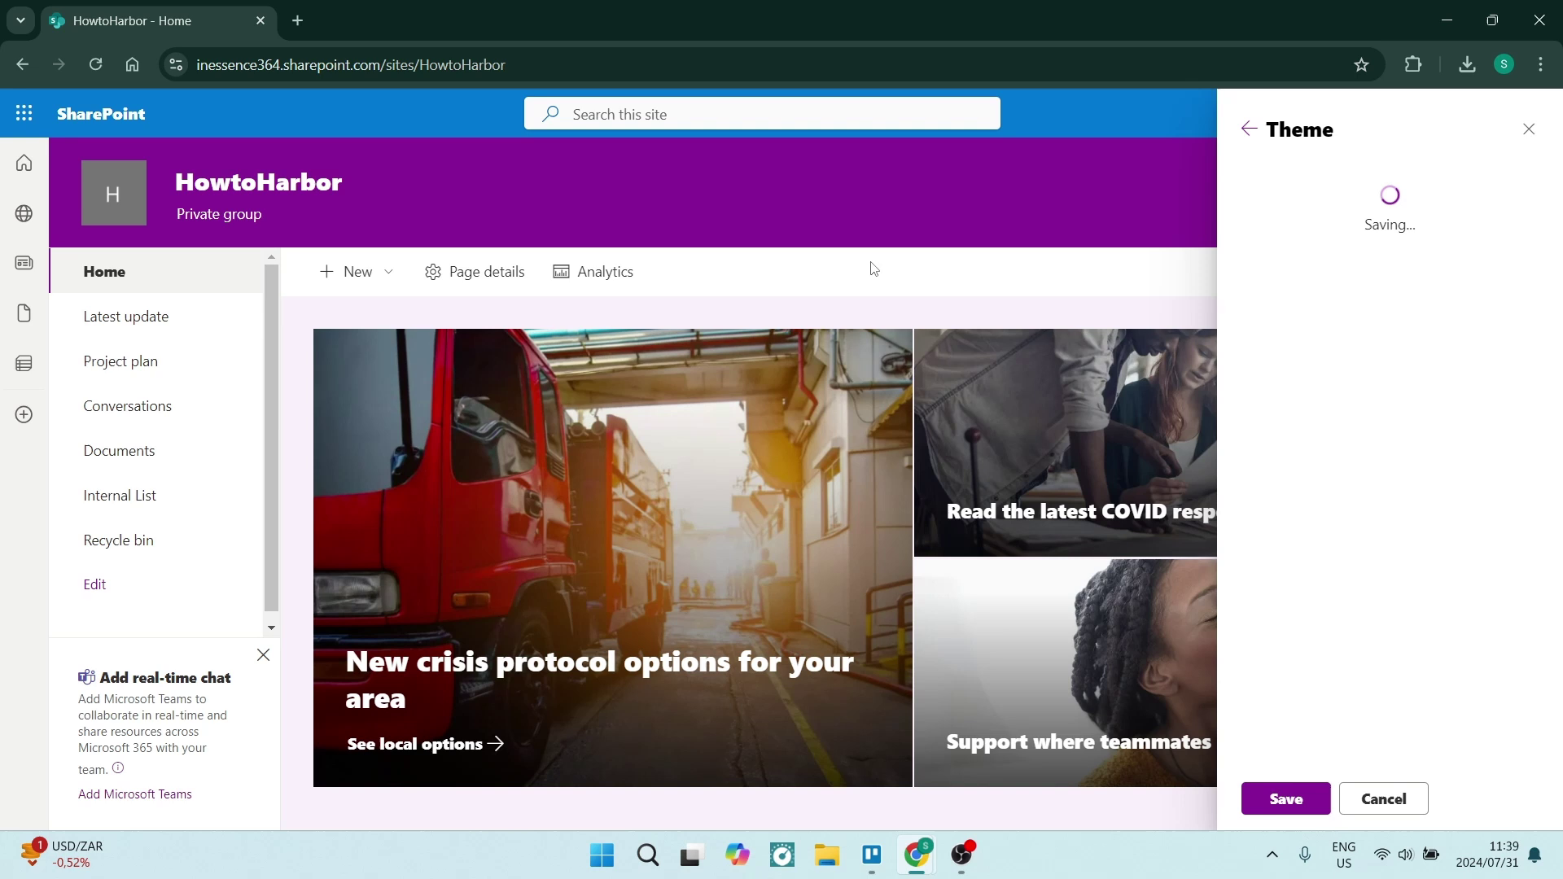
- Open the Header settings and preview the Minimal, Compact, Standard and Extended layouts
{"action": "left_click", "coordinate": [1252, 130]}
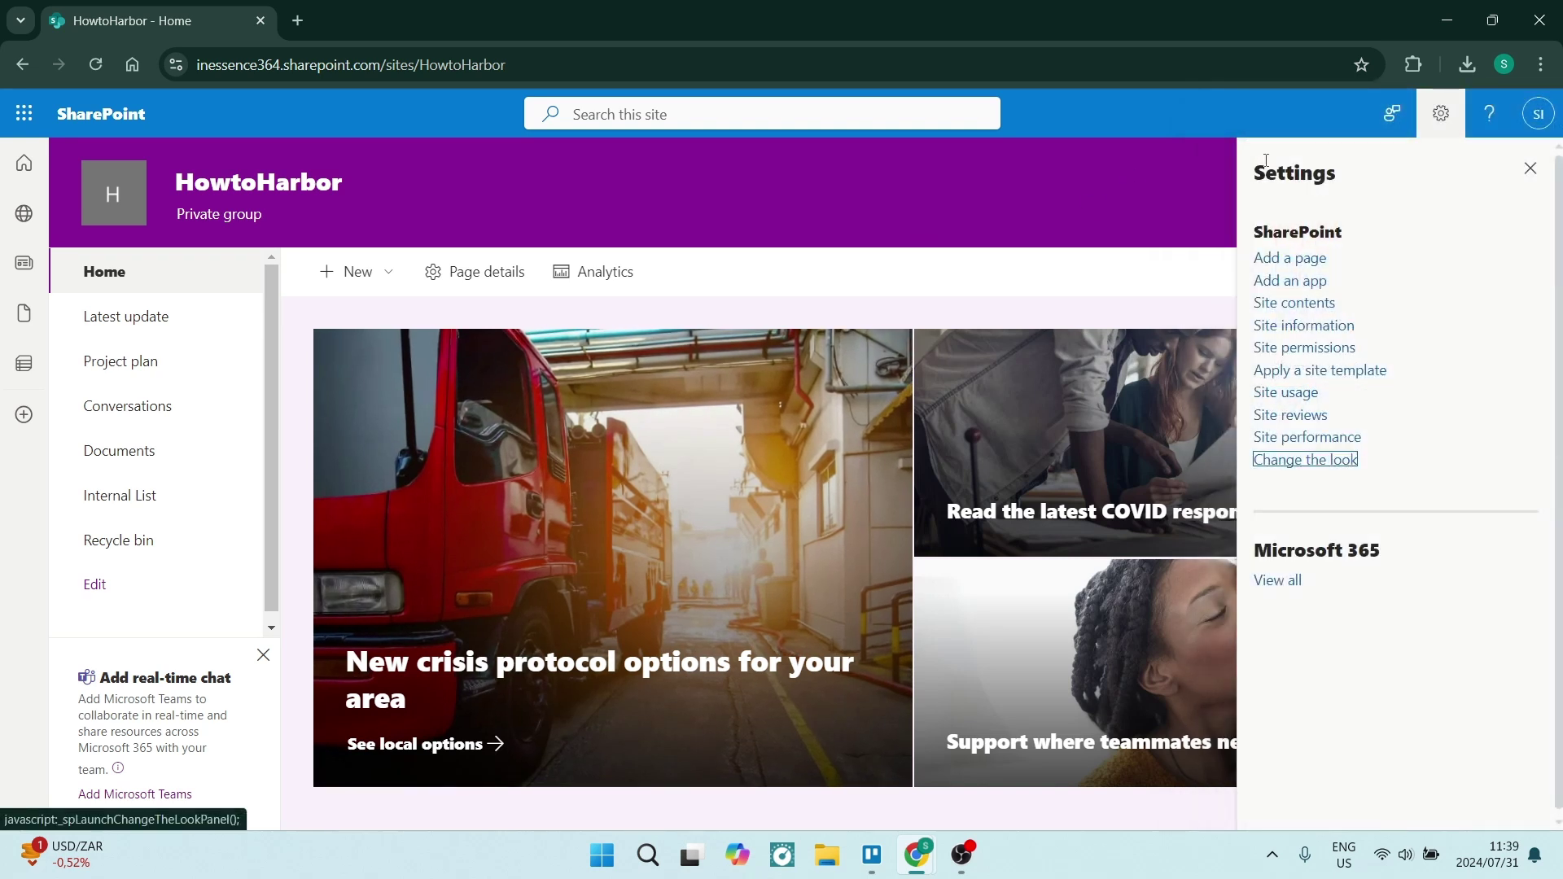
{"action": "left_click", "coordinate": [1309, 461]}
{"action": "left_click", "coordinate": [1329, 259]}
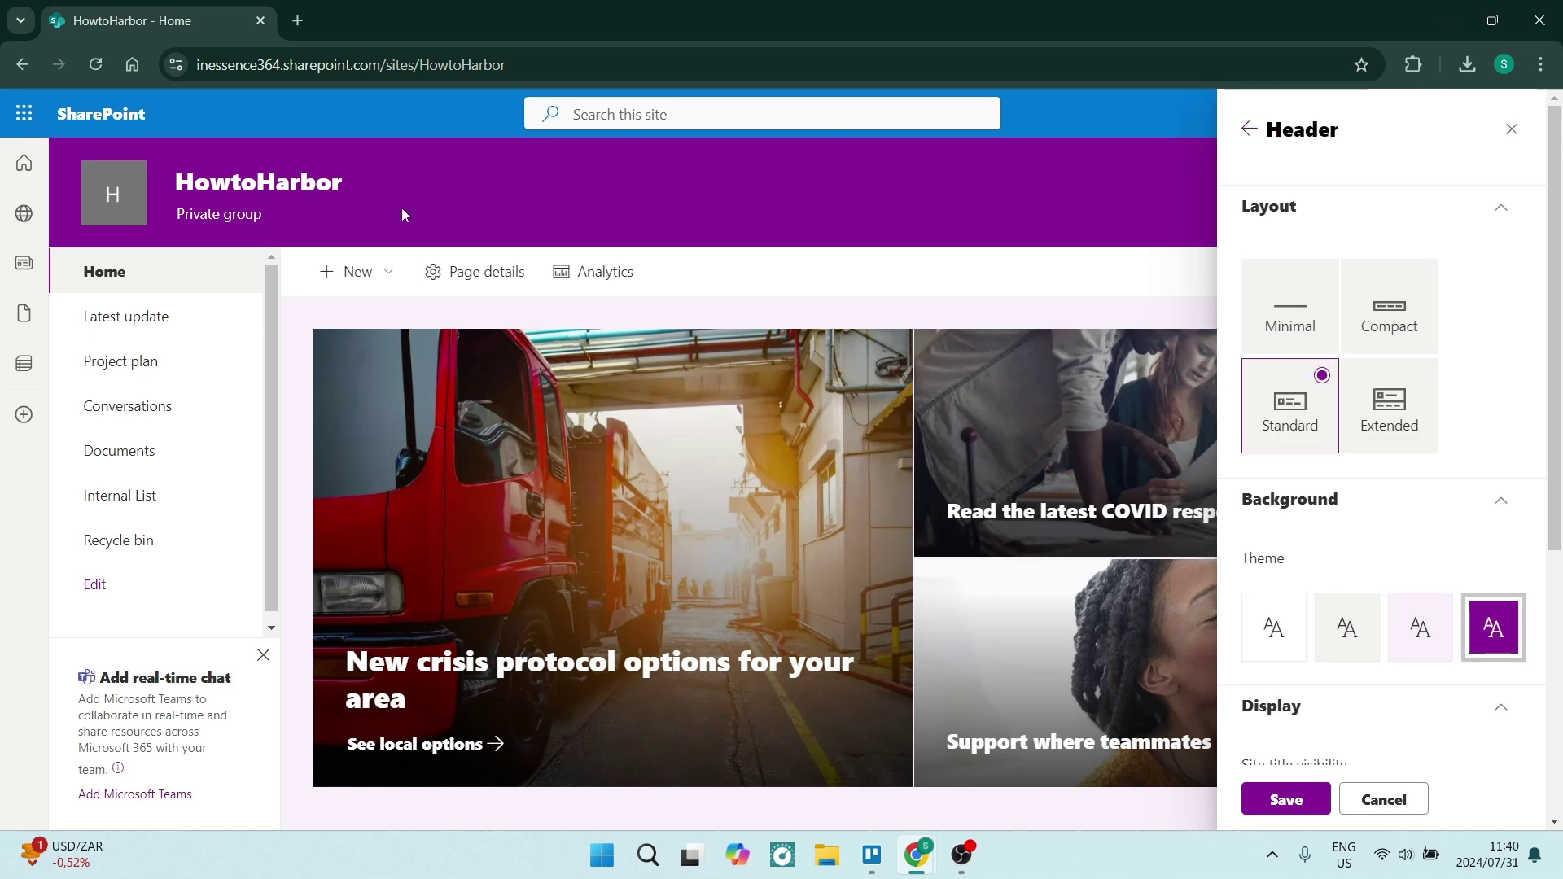
{"action": "left_click", "coordinate": [1264, 318]}
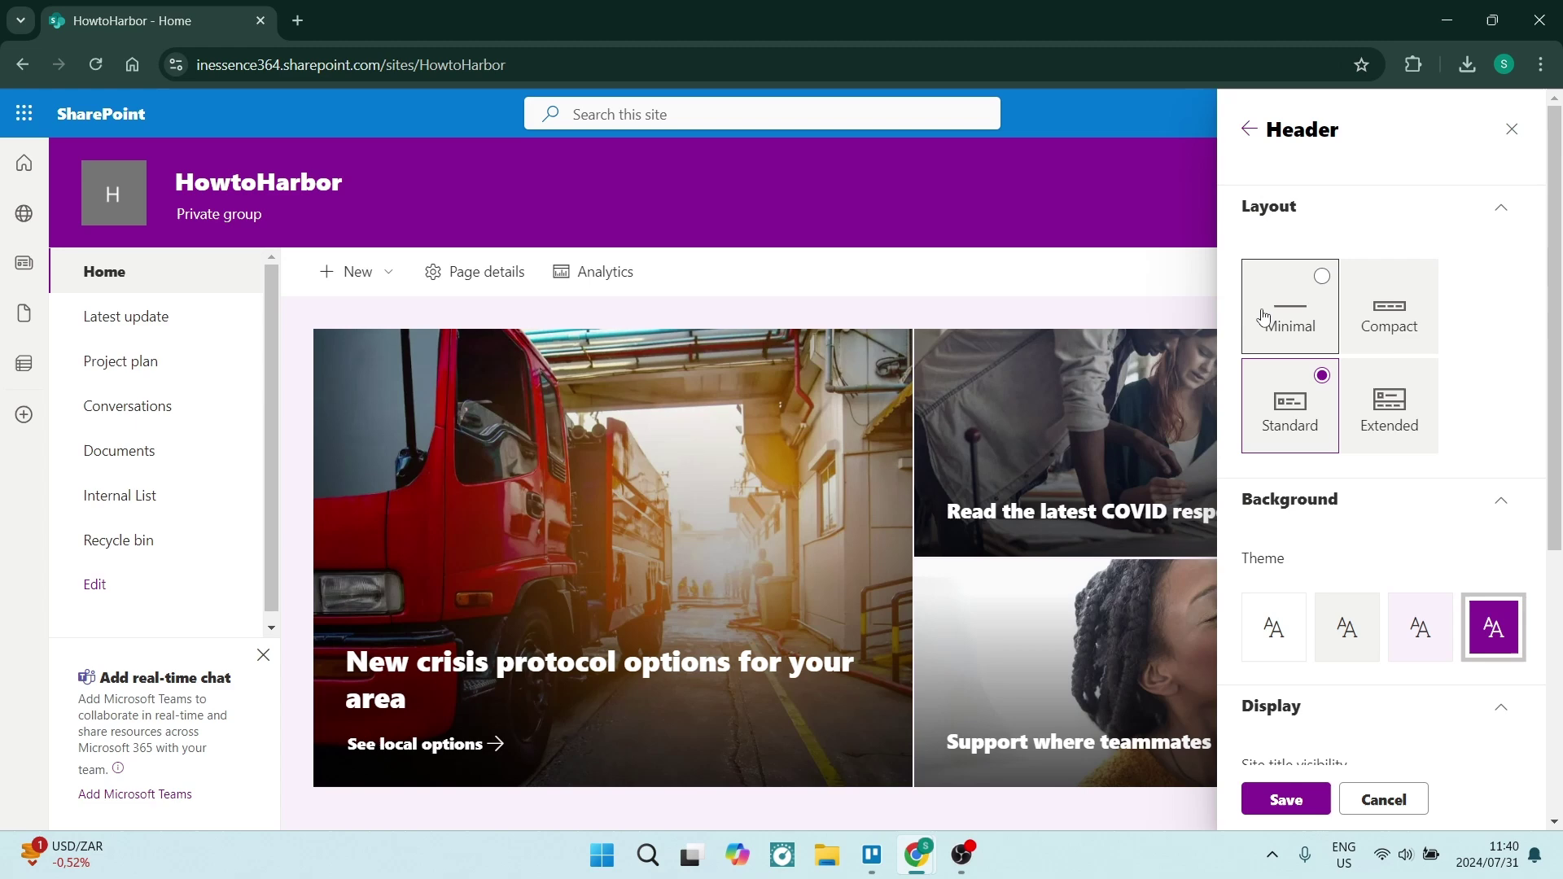
{"action": "left_click", "coordinate": [1347, 316]}
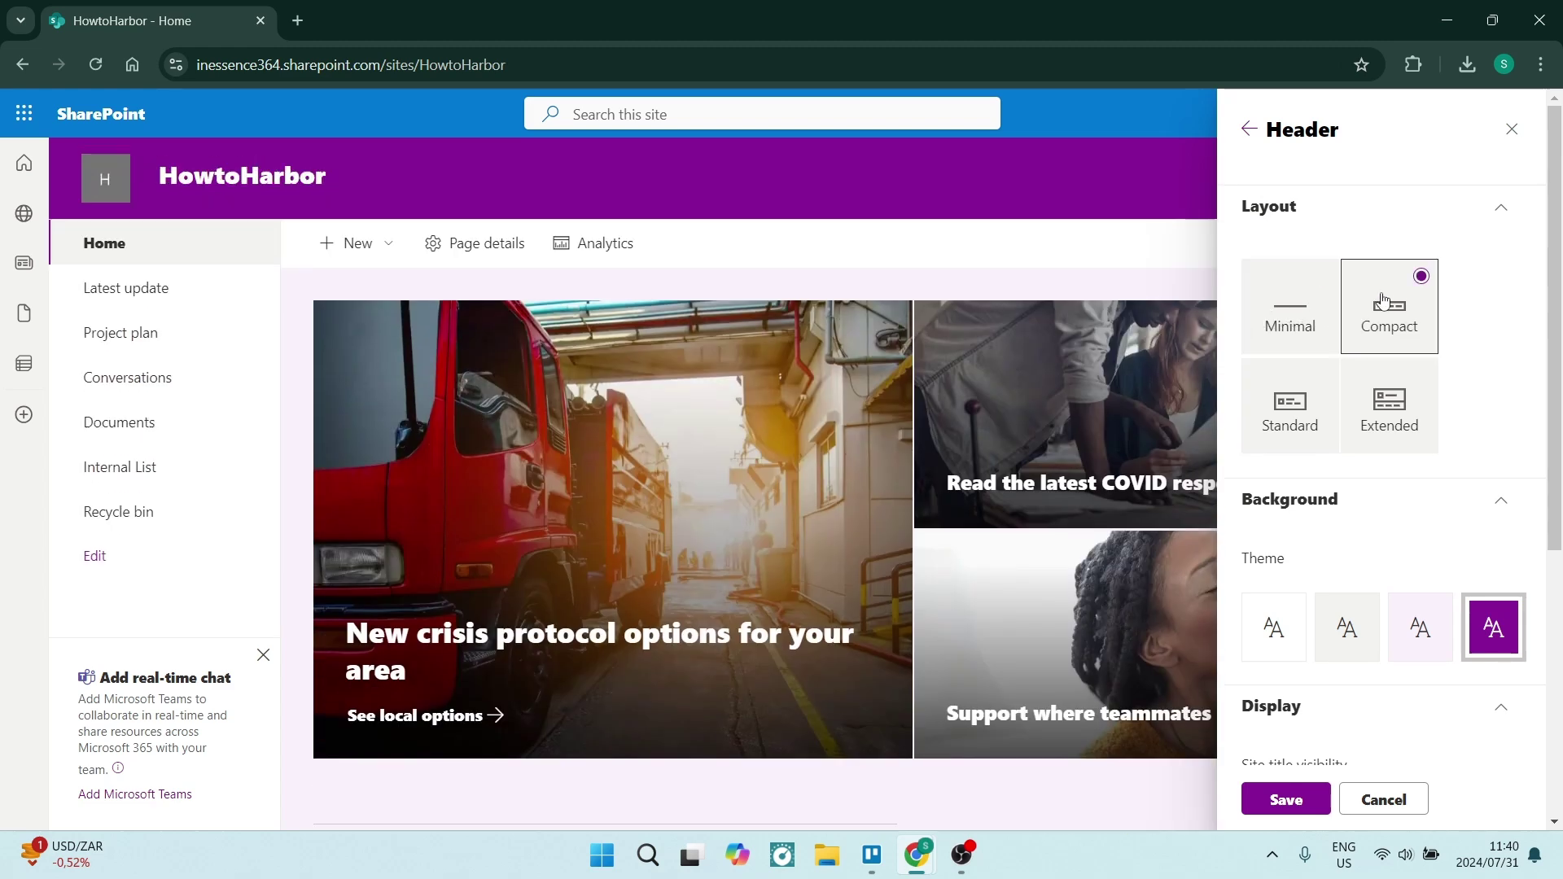
{"action": "left_click", "coordinate": [1287, 417]}
{"action": "left_click", "coordinate": [1386, 429]}
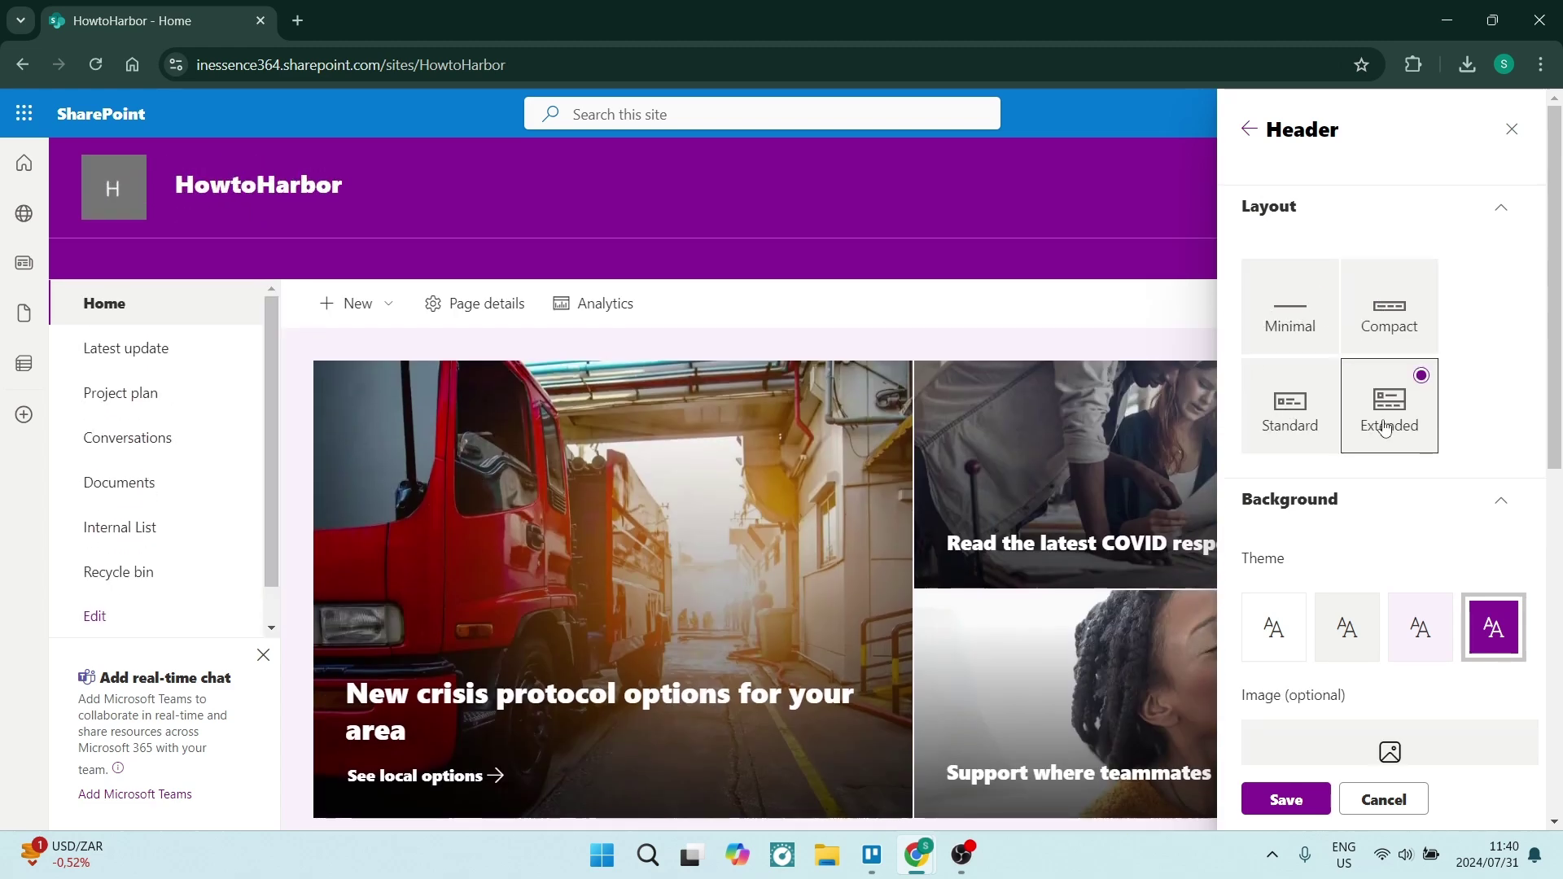
- Set the header layout to Extended and give it a pale background
{"action": "left_click", "coordinate": [1306, 319]}
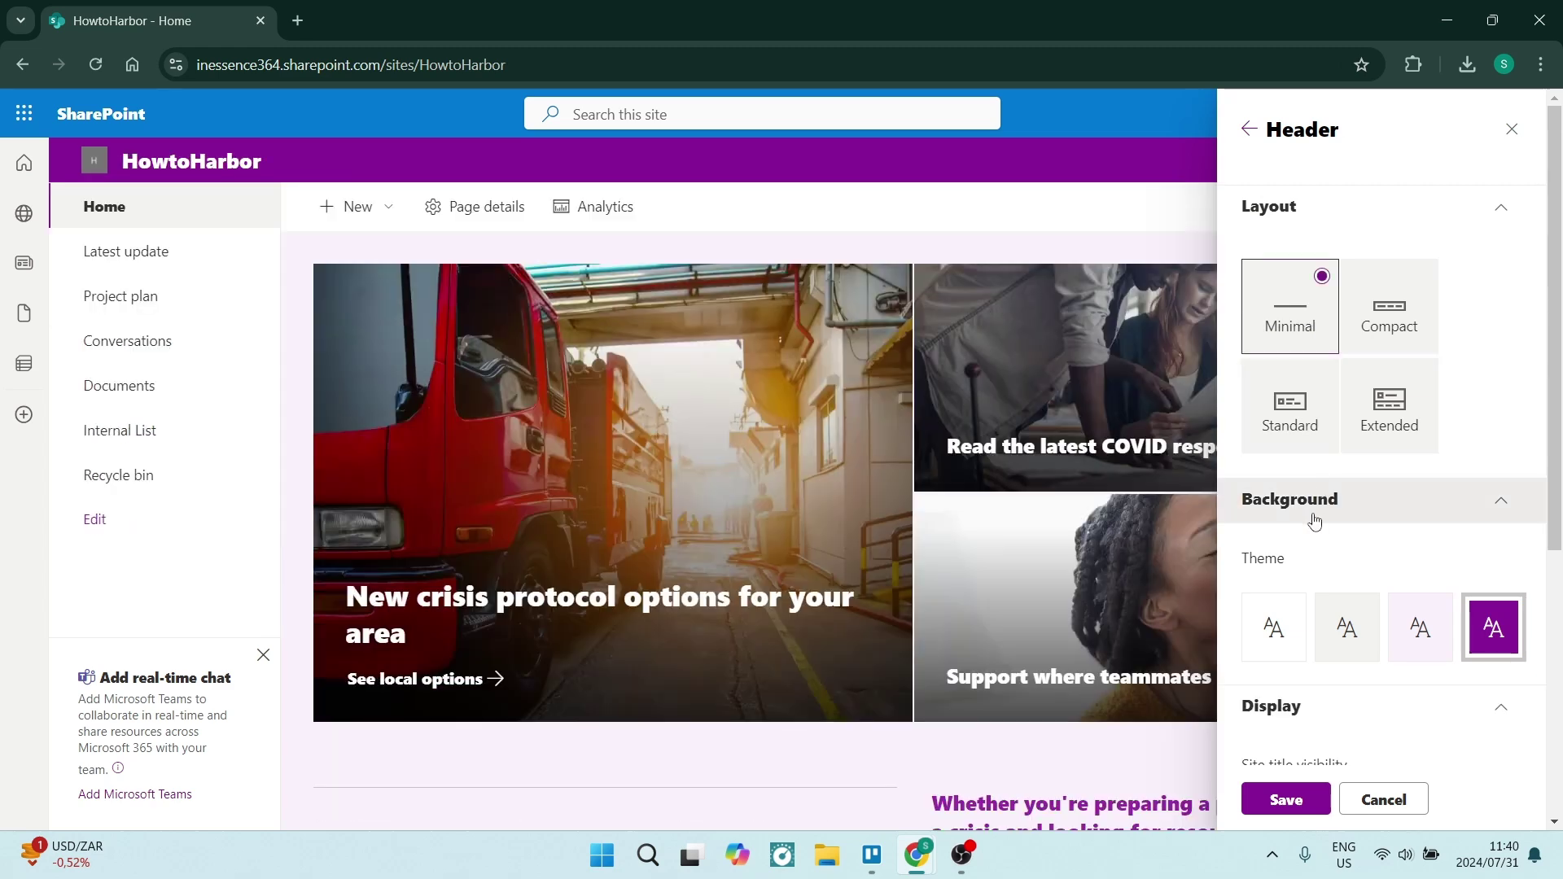
{"action": "left_click", "coordinate": [1376, 411]}
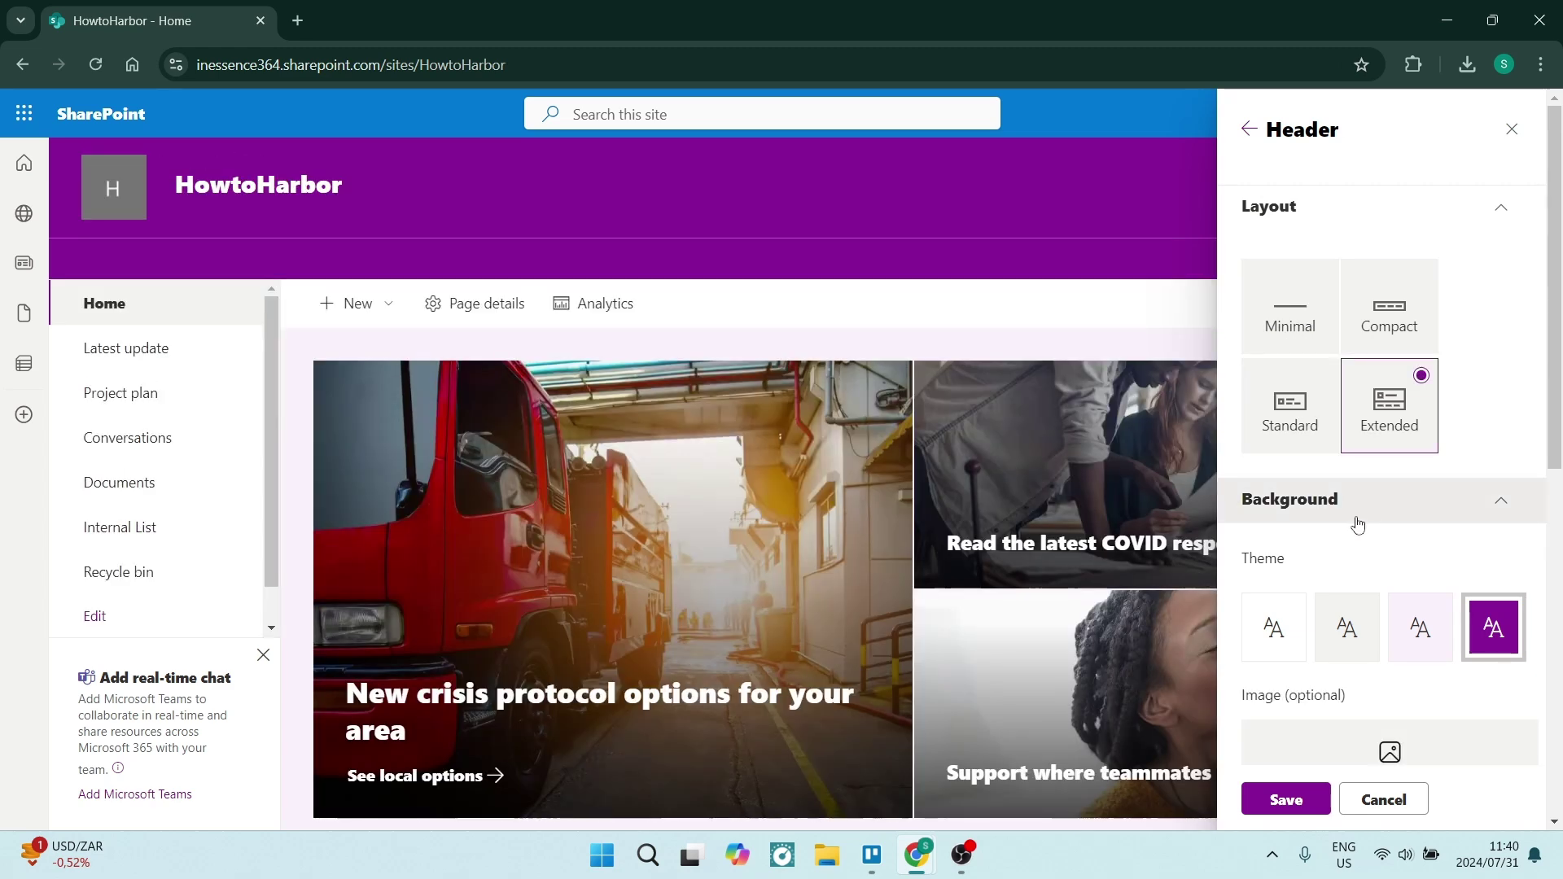
{"action": "scroll", "coordinate": [1356, 519], "scroll_direction": "down", "scroll_amount": 1}
{"action": "left_click", "coordinate": [1339, 537]}
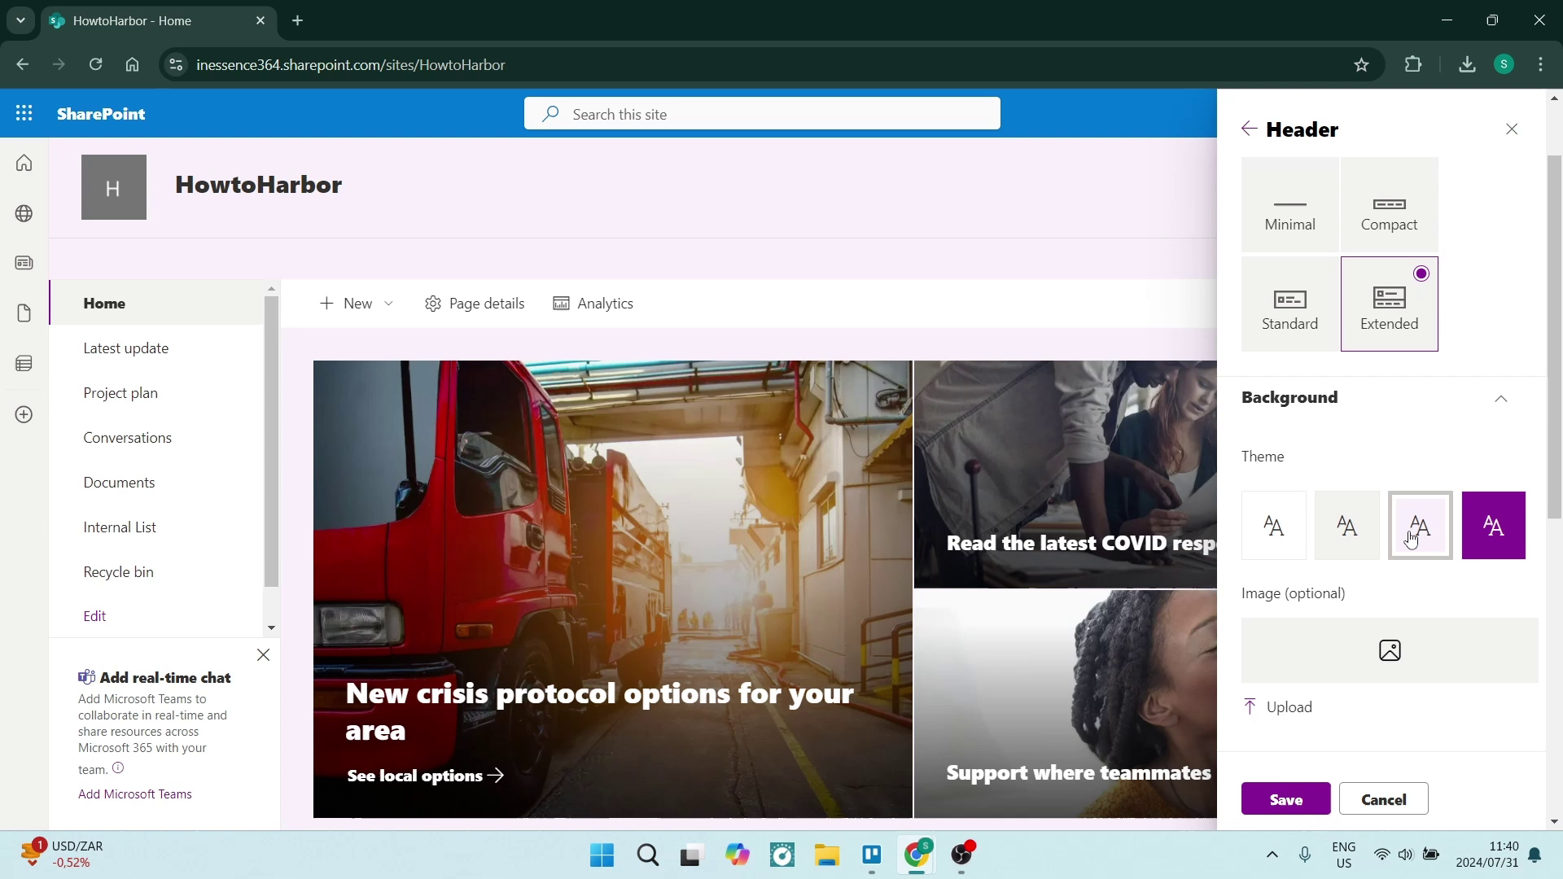
- Restore the purple header background and toggle the site title off and back on
{"action": "left_click", "coordinate": [1492, 526]}
{"action": "scroll", "coordinate": [1423, 570], "scroll_direction": "down", "scroll_amount": 1}
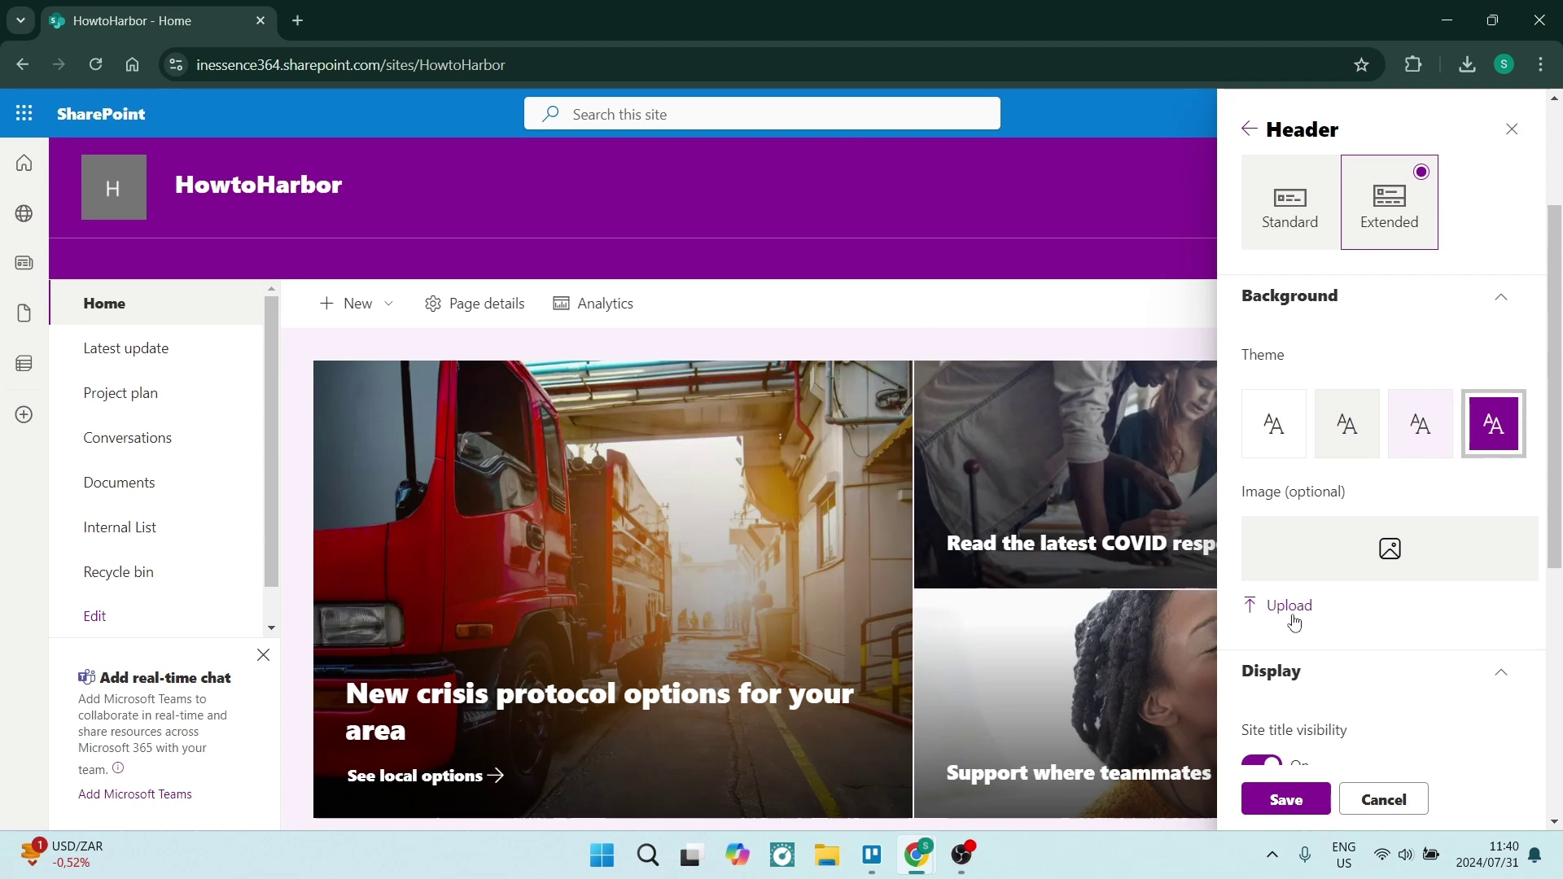
{"action": "scroll", "coordinate": [1295, 623], "scroll_direction": "down", "scroll_amount": 3}
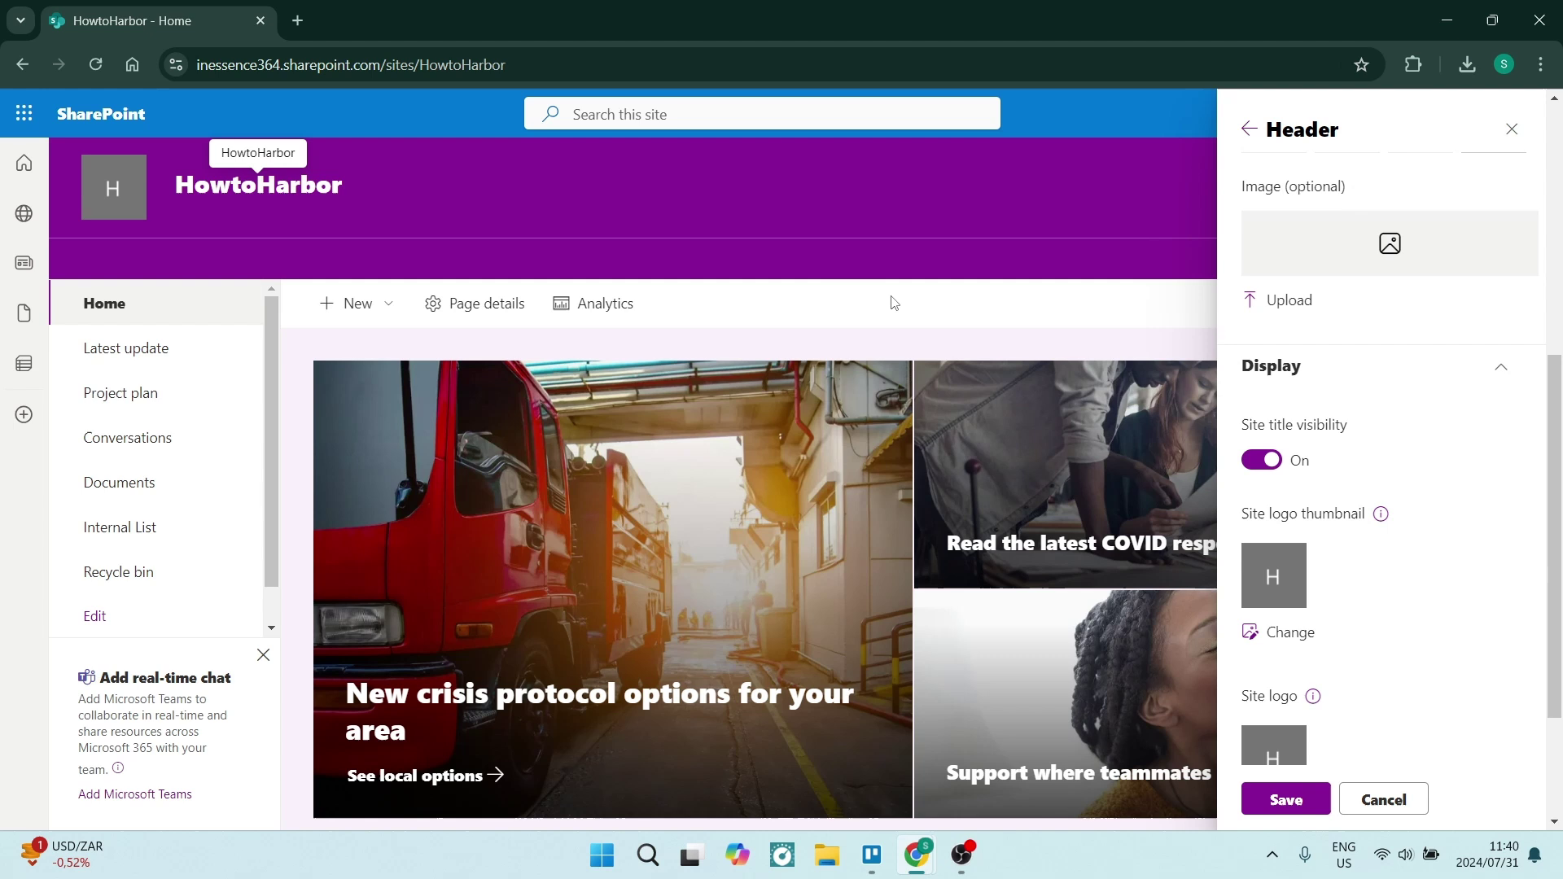
{"action": "left_click", "coordinate": [1266, 460]}
{"action": "left_click", "coordinate": [1265, 460]}
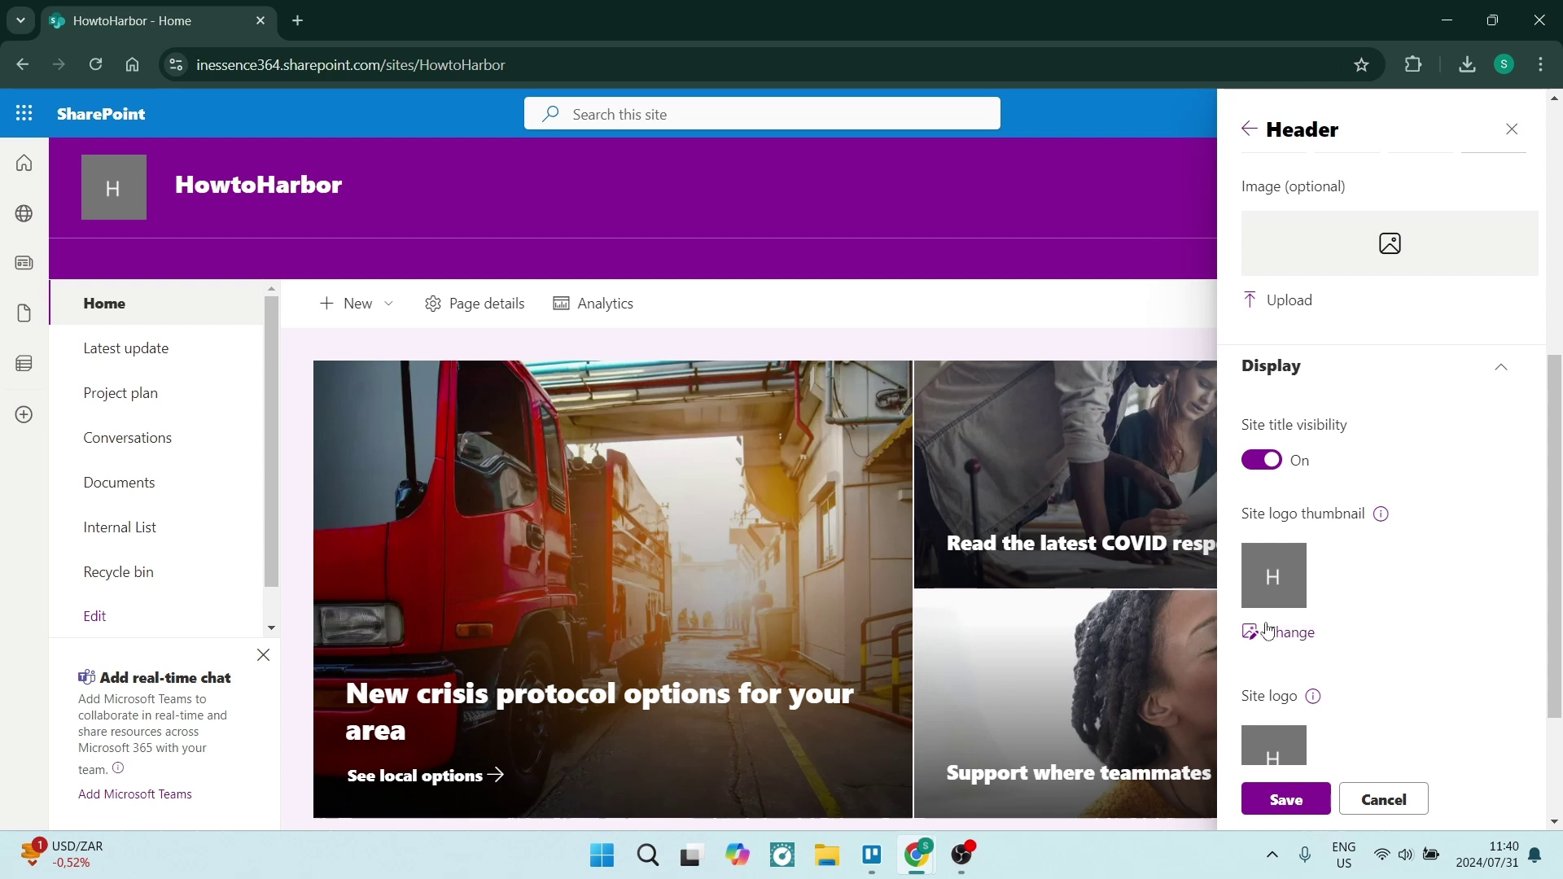
- Set the header logo alignment to centre after trying right and left
{"action": "scroll", "coordinate": [1267, 631], "scroll_direction": "down", "scroll_amount": 3}
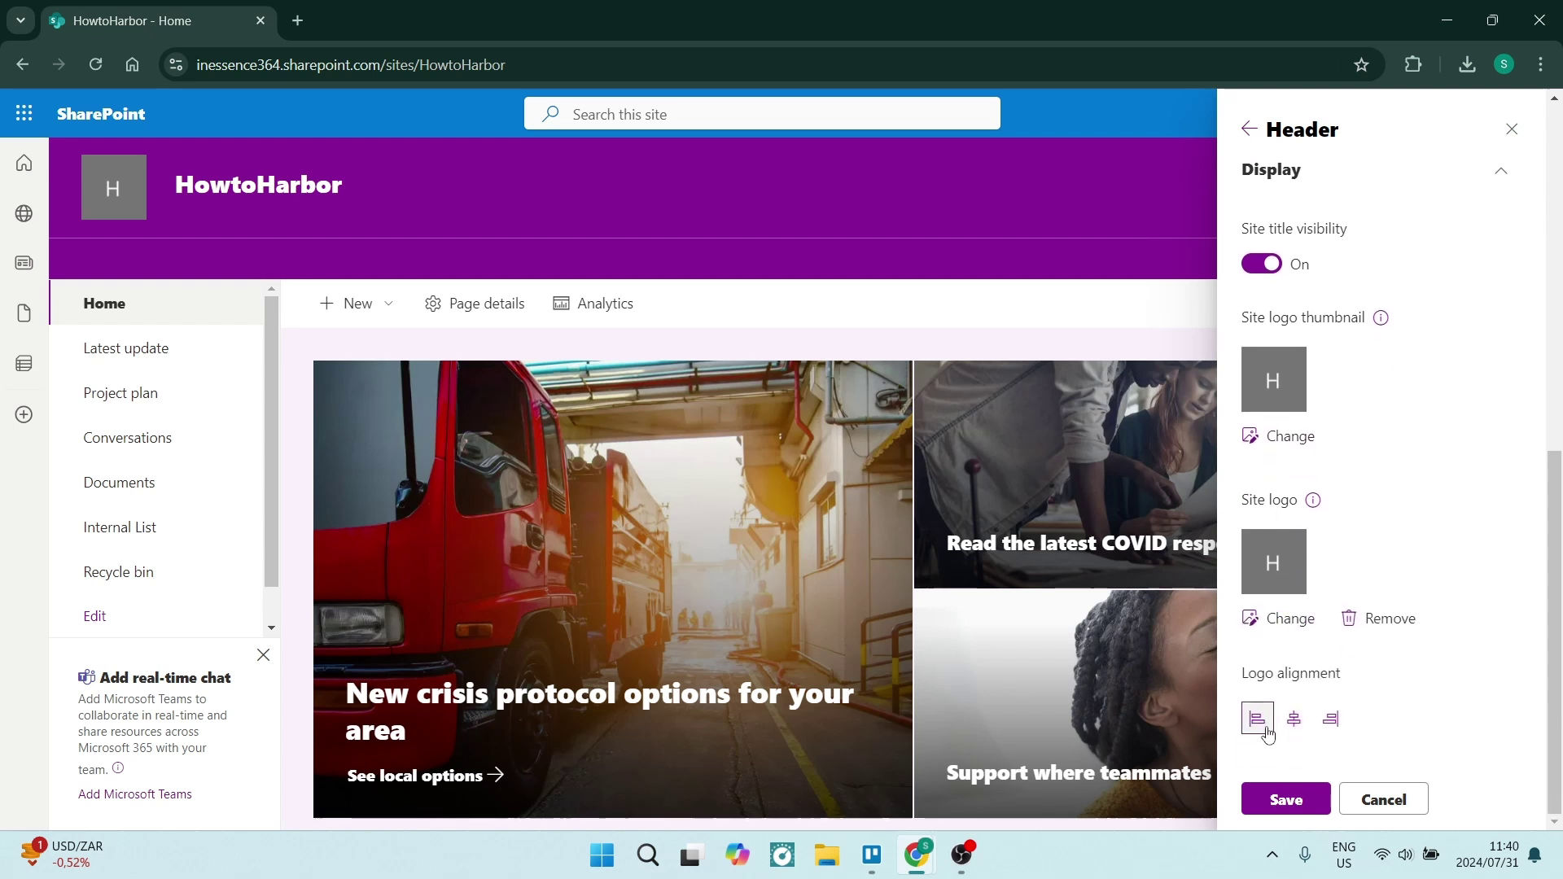
{"action": "left_click", "coordinate": [1292, 719]}
{"action": "left_click", "coordinate": [1330, 718]}
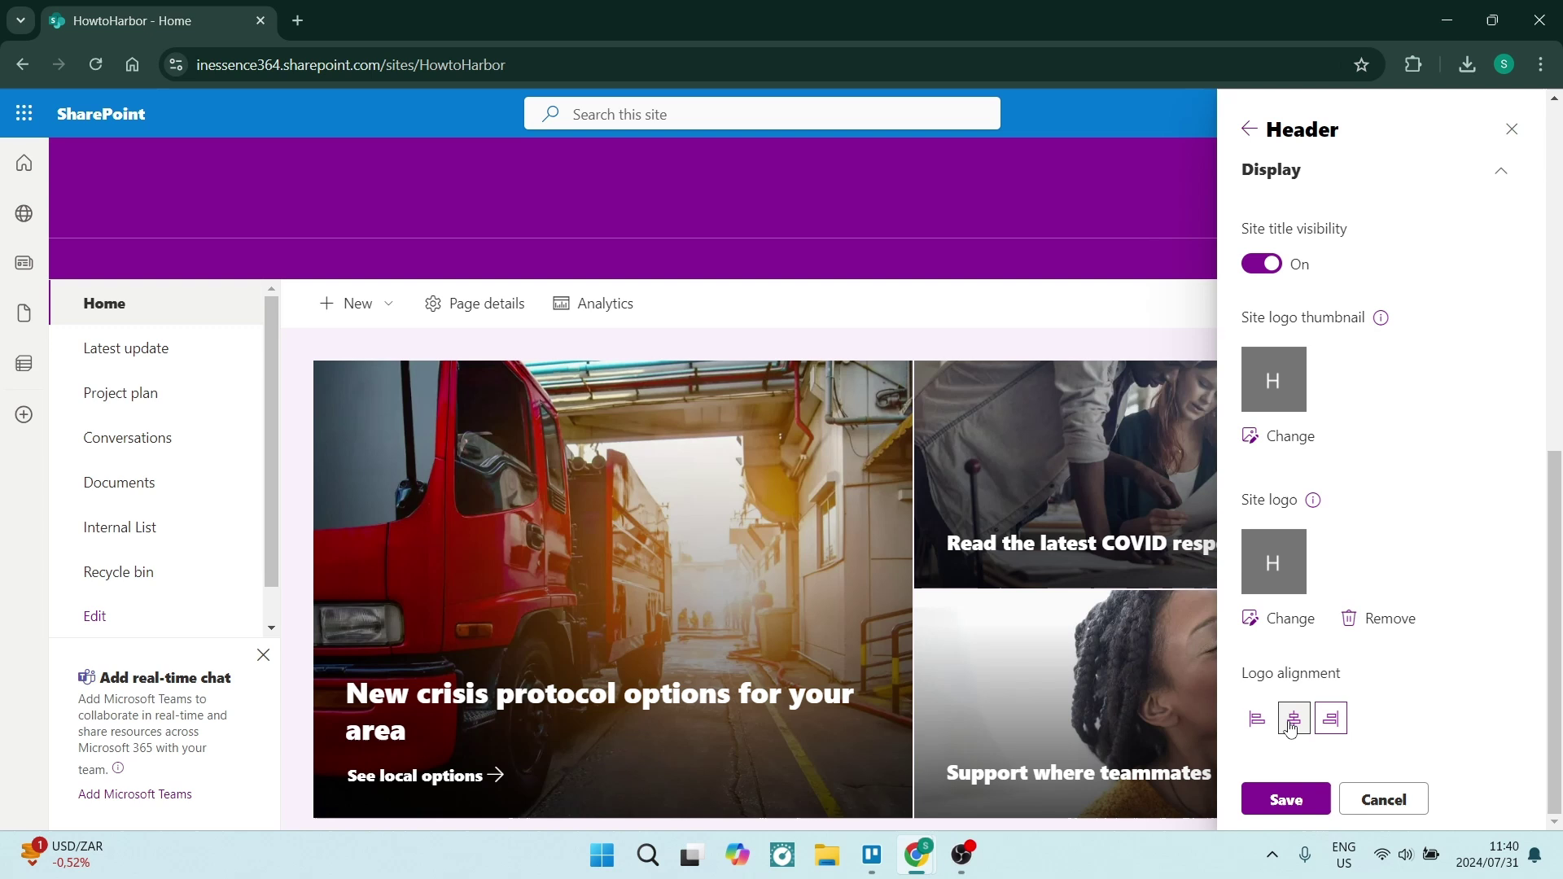
{"action": "left_click", "coordinate": [1256, 720]}
{"action": "left_click", "coordinate": [1294, 719]}
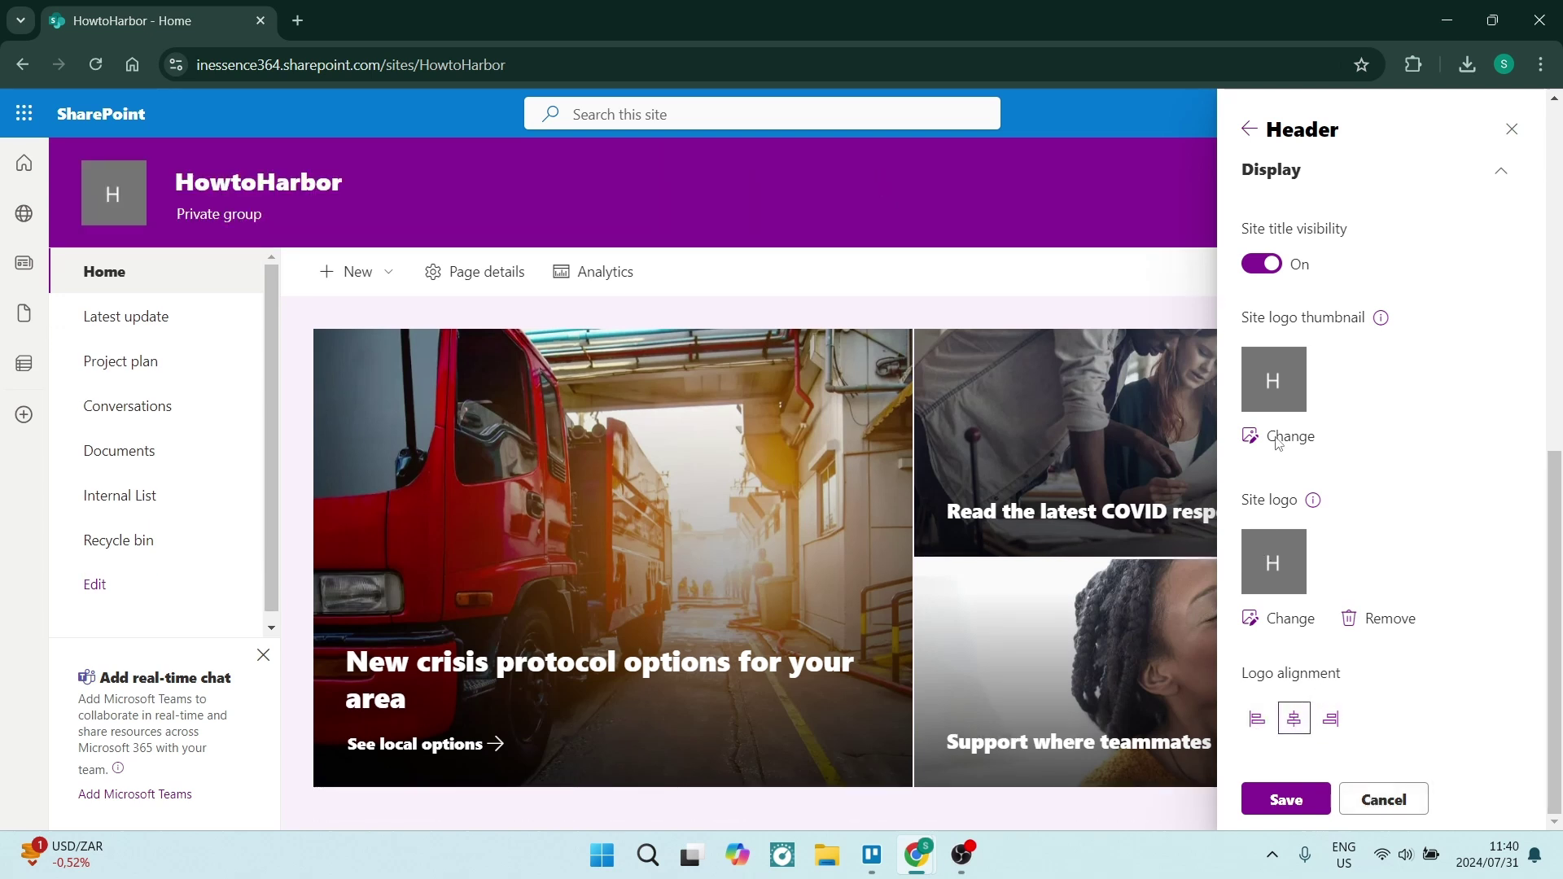
- Set site navigation to vertical with Cascading menus after trying horizontal and Mega menu
{"action": "left_click", "coordinate": [1329, 466]}
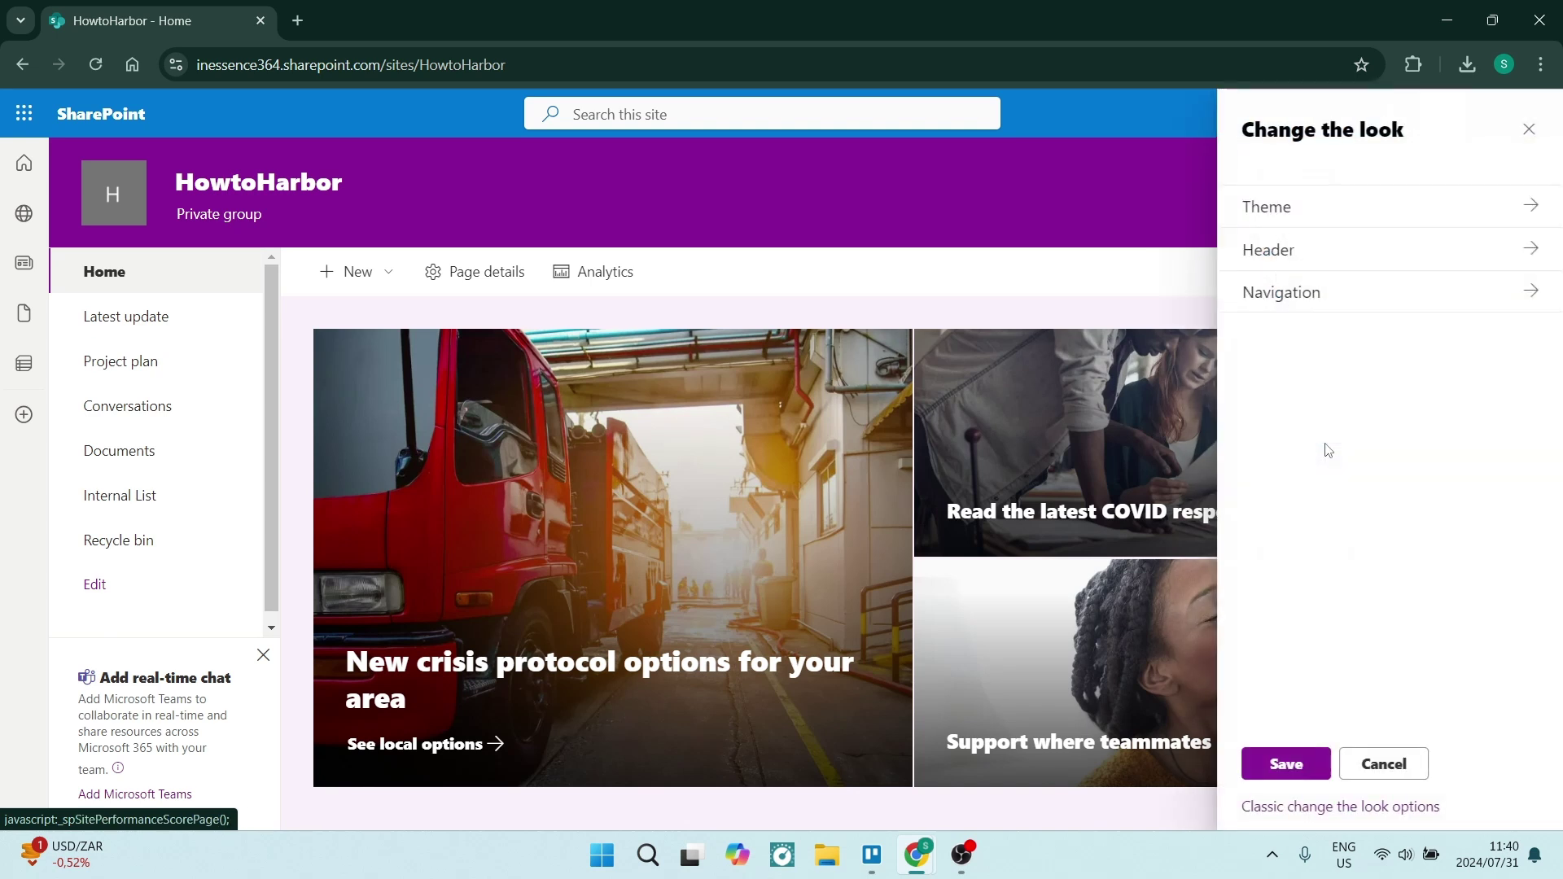
{"action": "left_click", "coordinate": [1382, 293]}
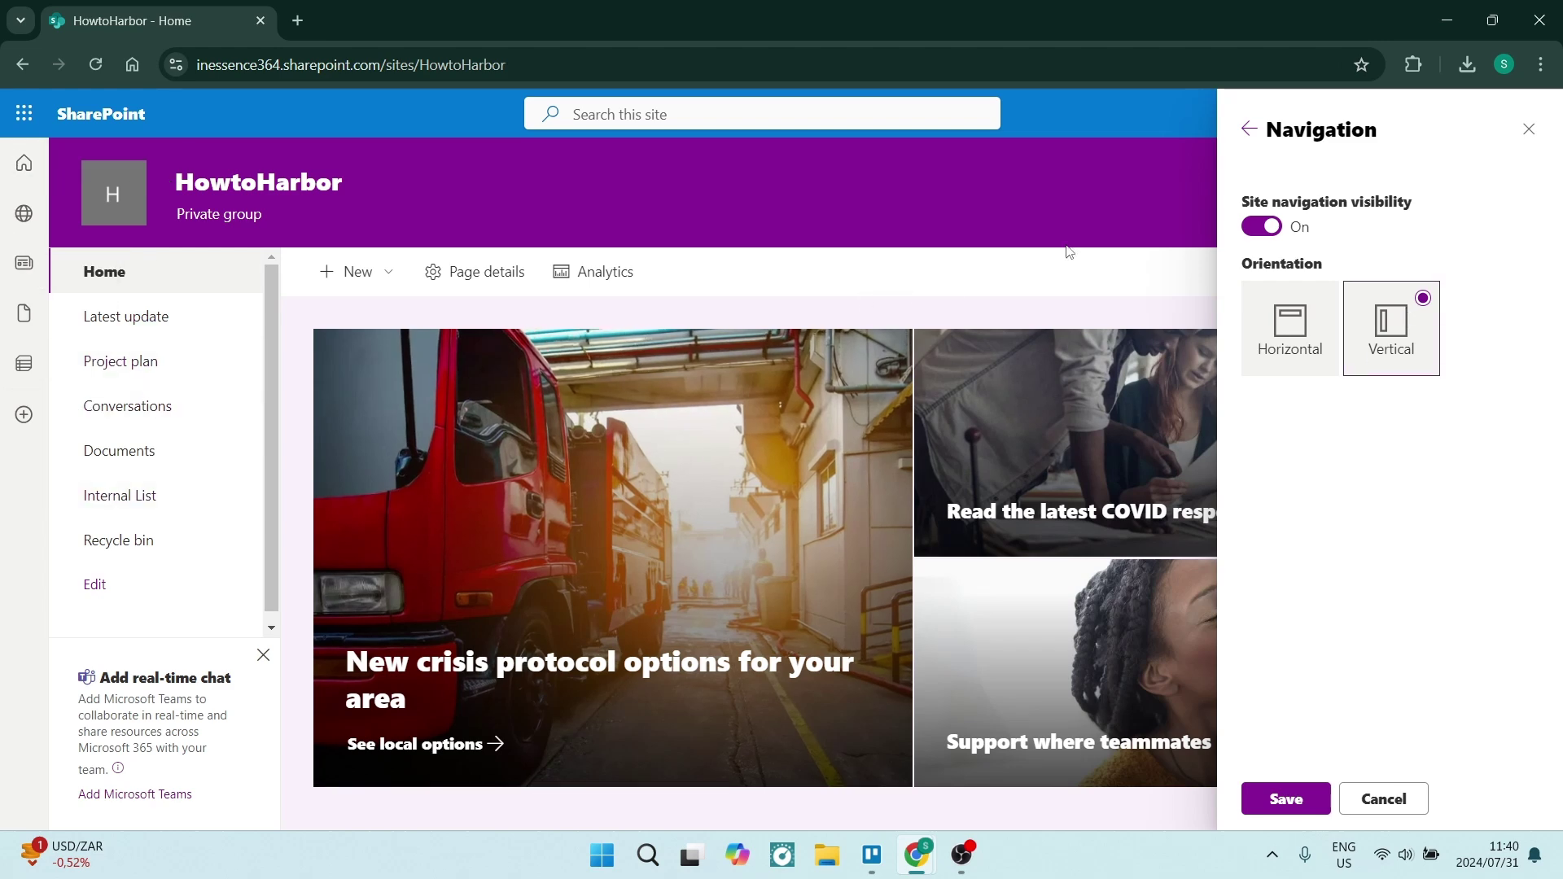
{"action": "left_click", "coordinate": [1288, 334]}
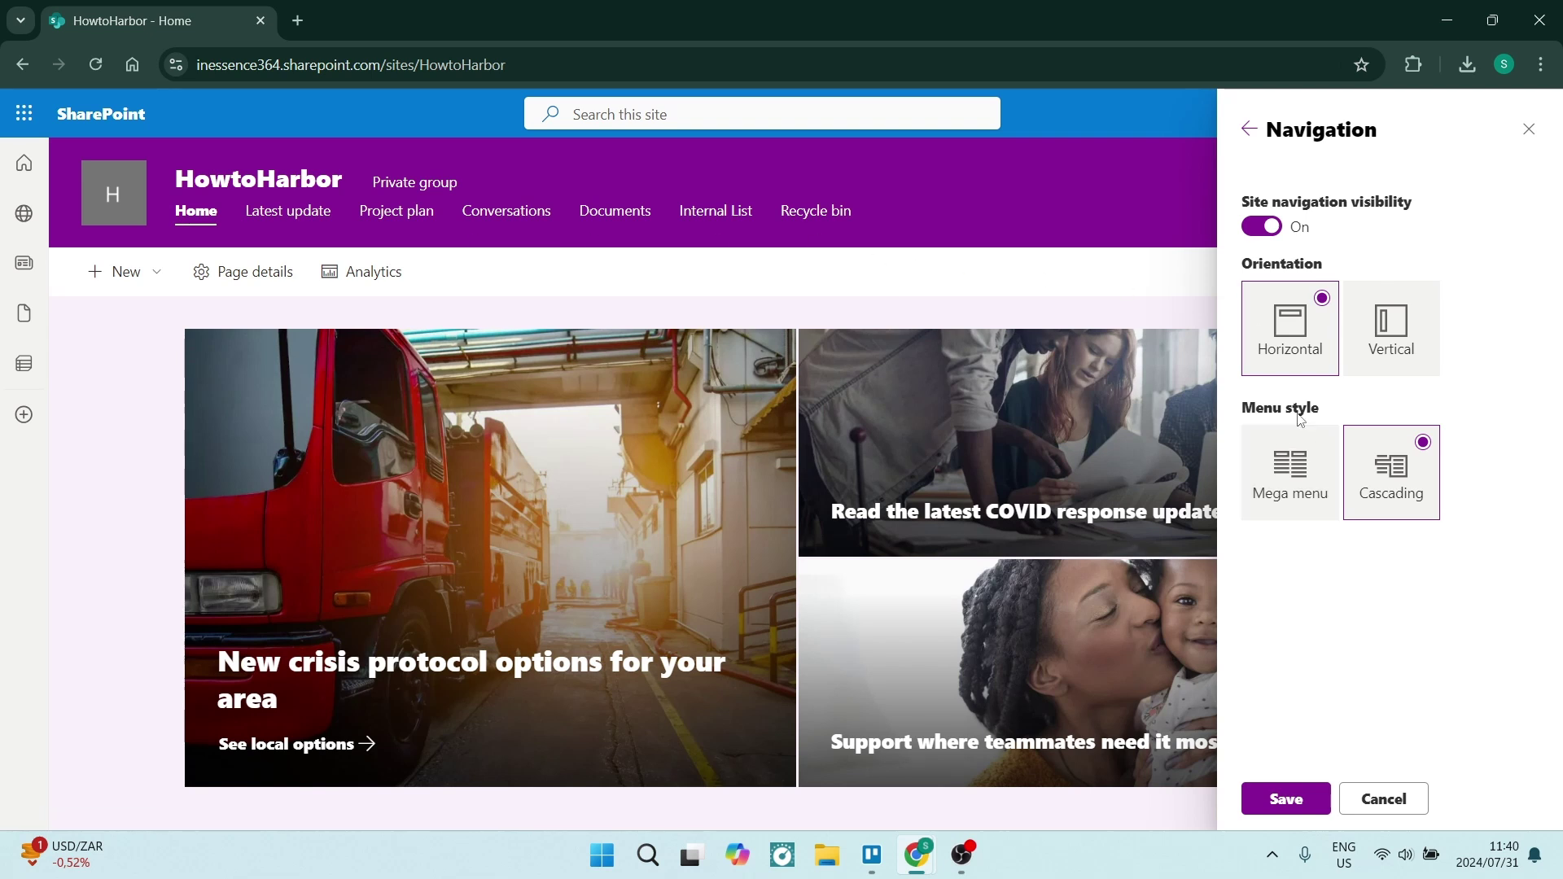
{"action": "left_click", "coordinate": [1307, 458]}
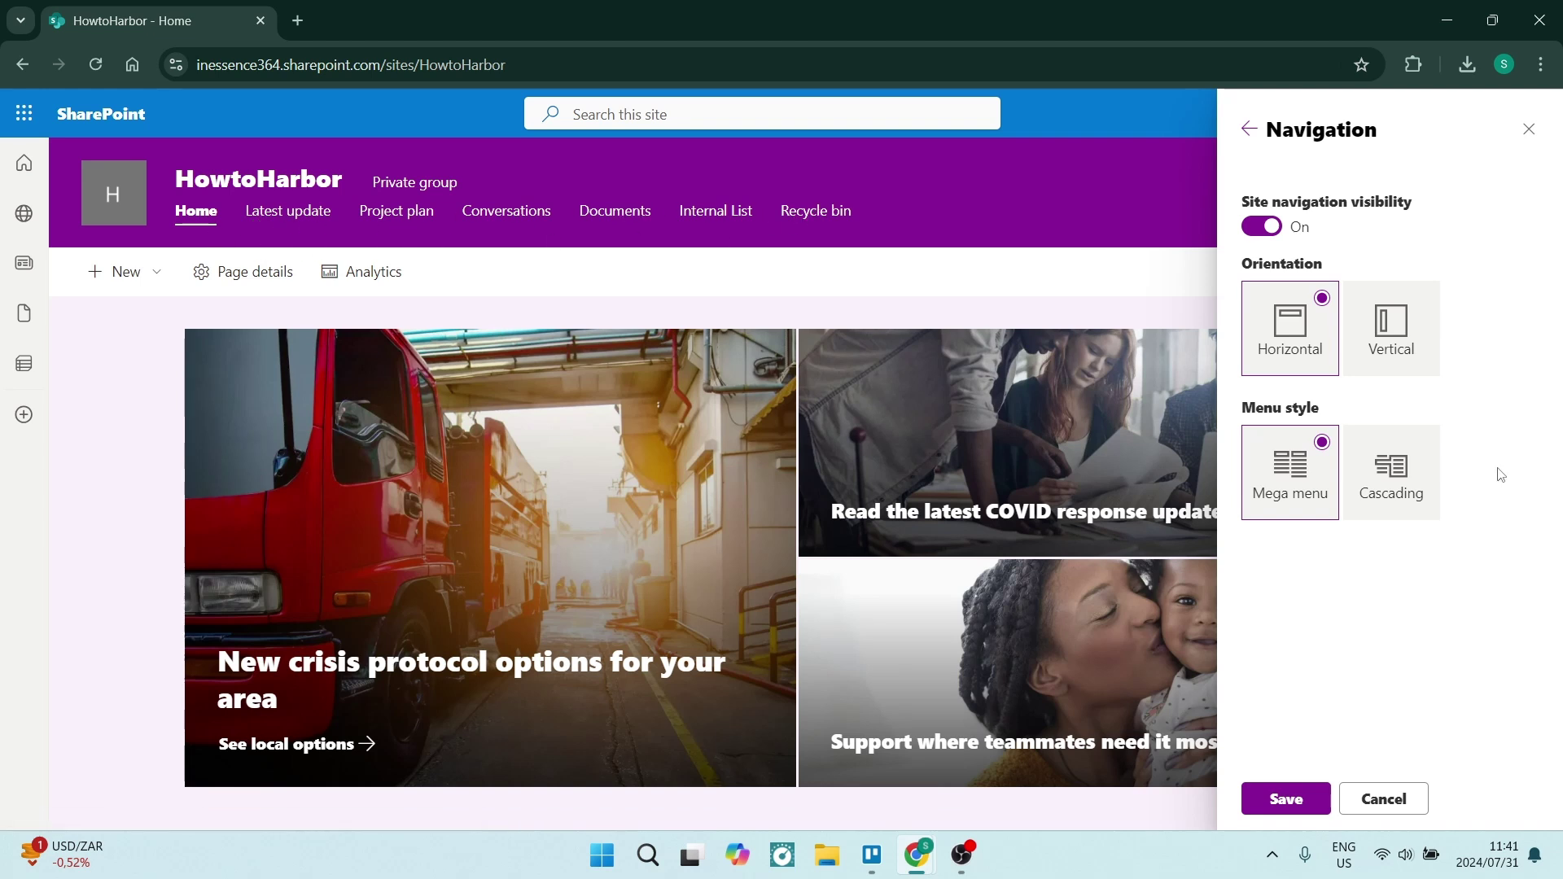
{"action": "left_click", "coordinate": [1381, 499]}
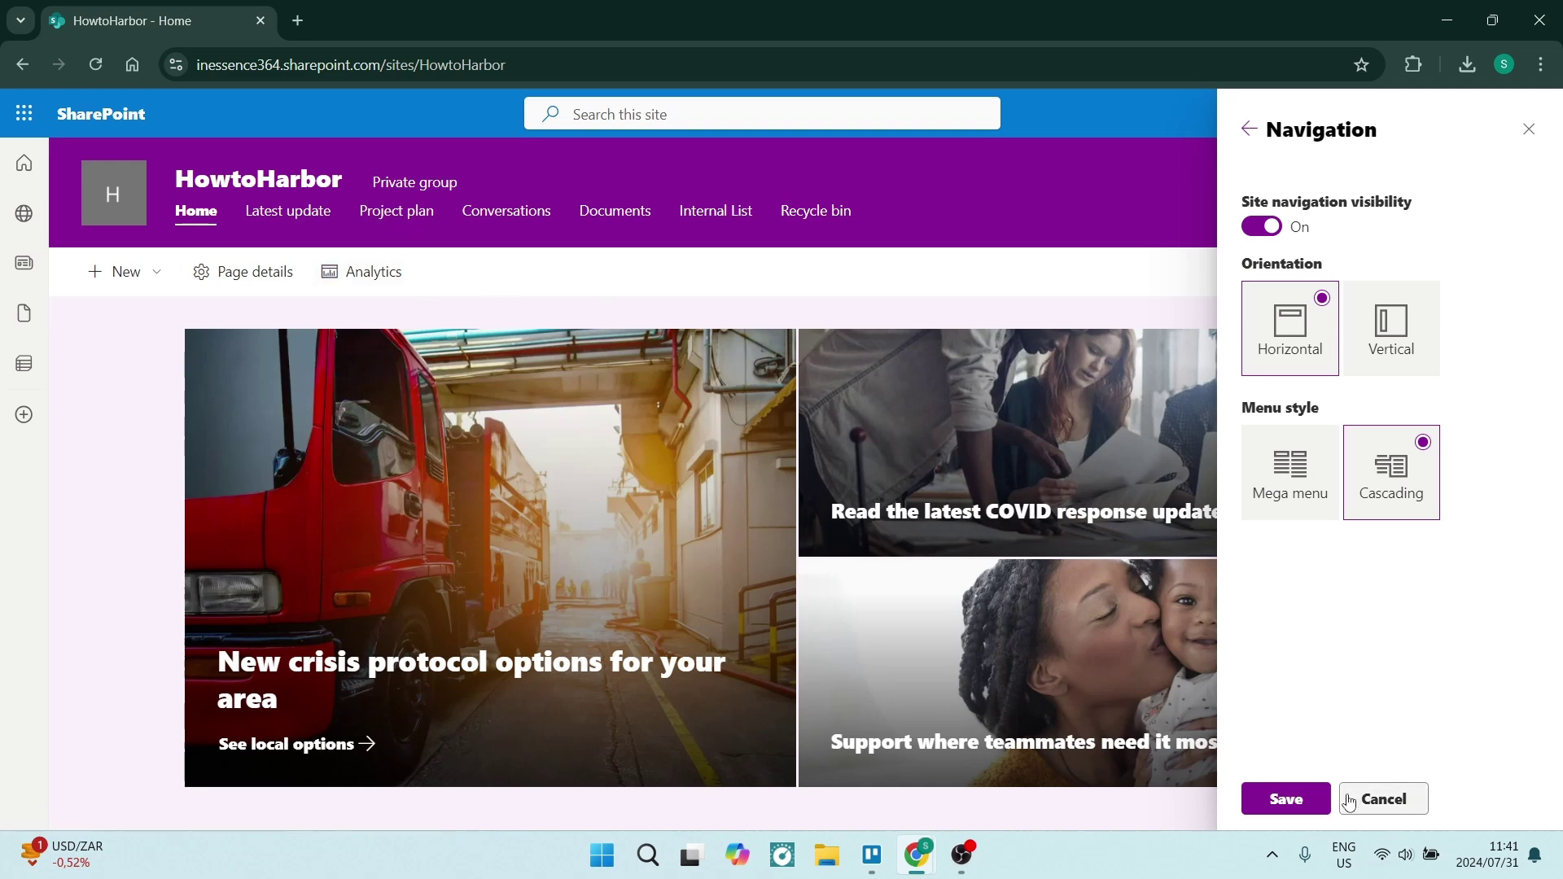
{"action": "left_click", "coordinate": [1374, 342]}
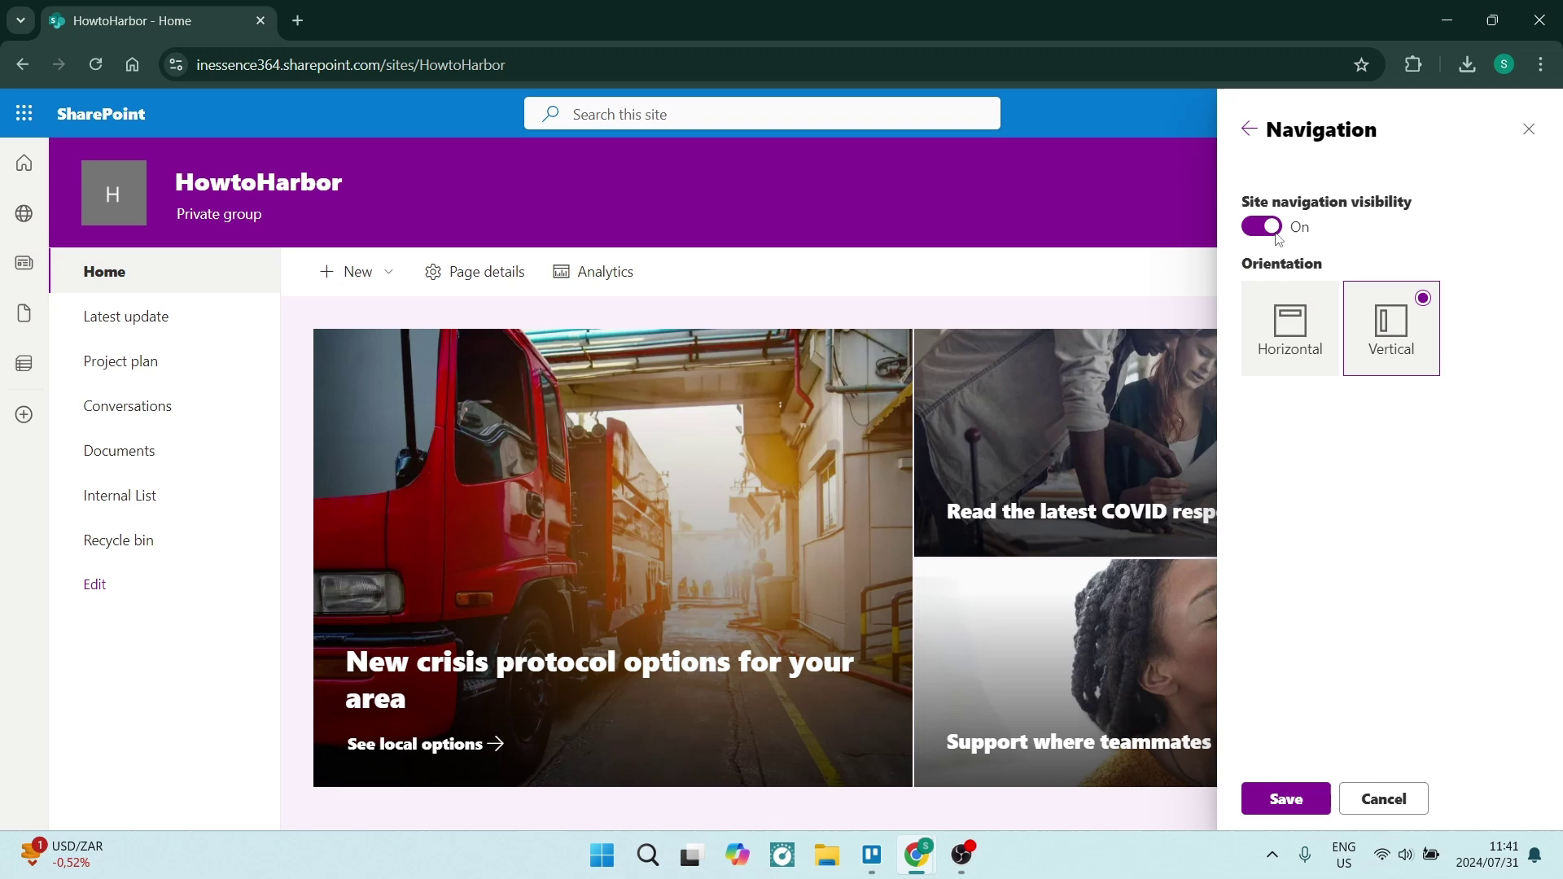
{"action": "left_click", "coordinate": [1530, 132]}
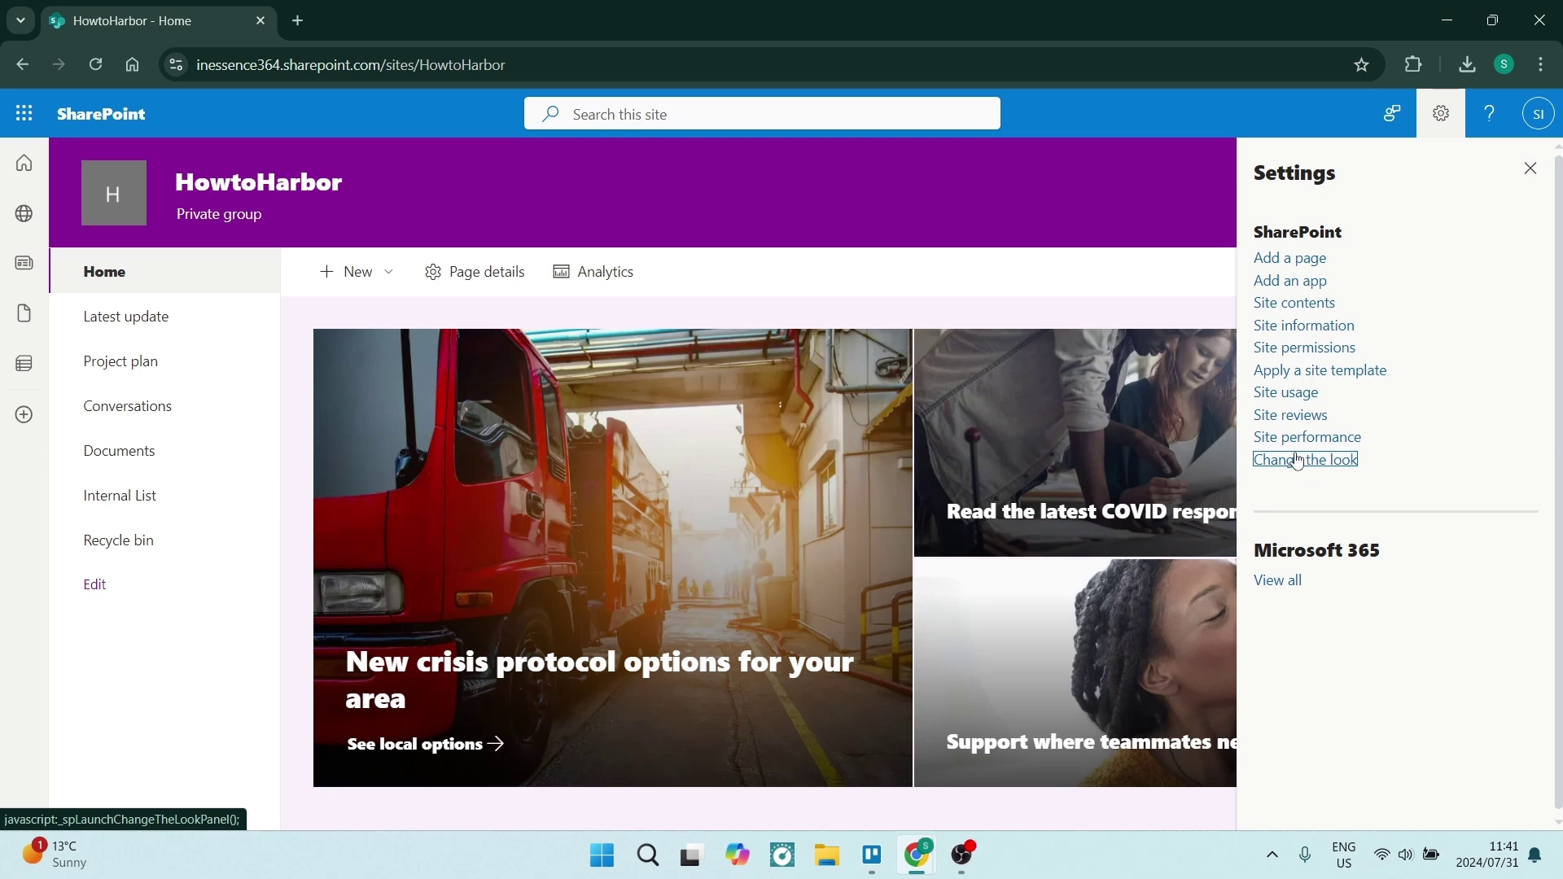
{"action": "left_click", "coordinate": [1314, 373]}
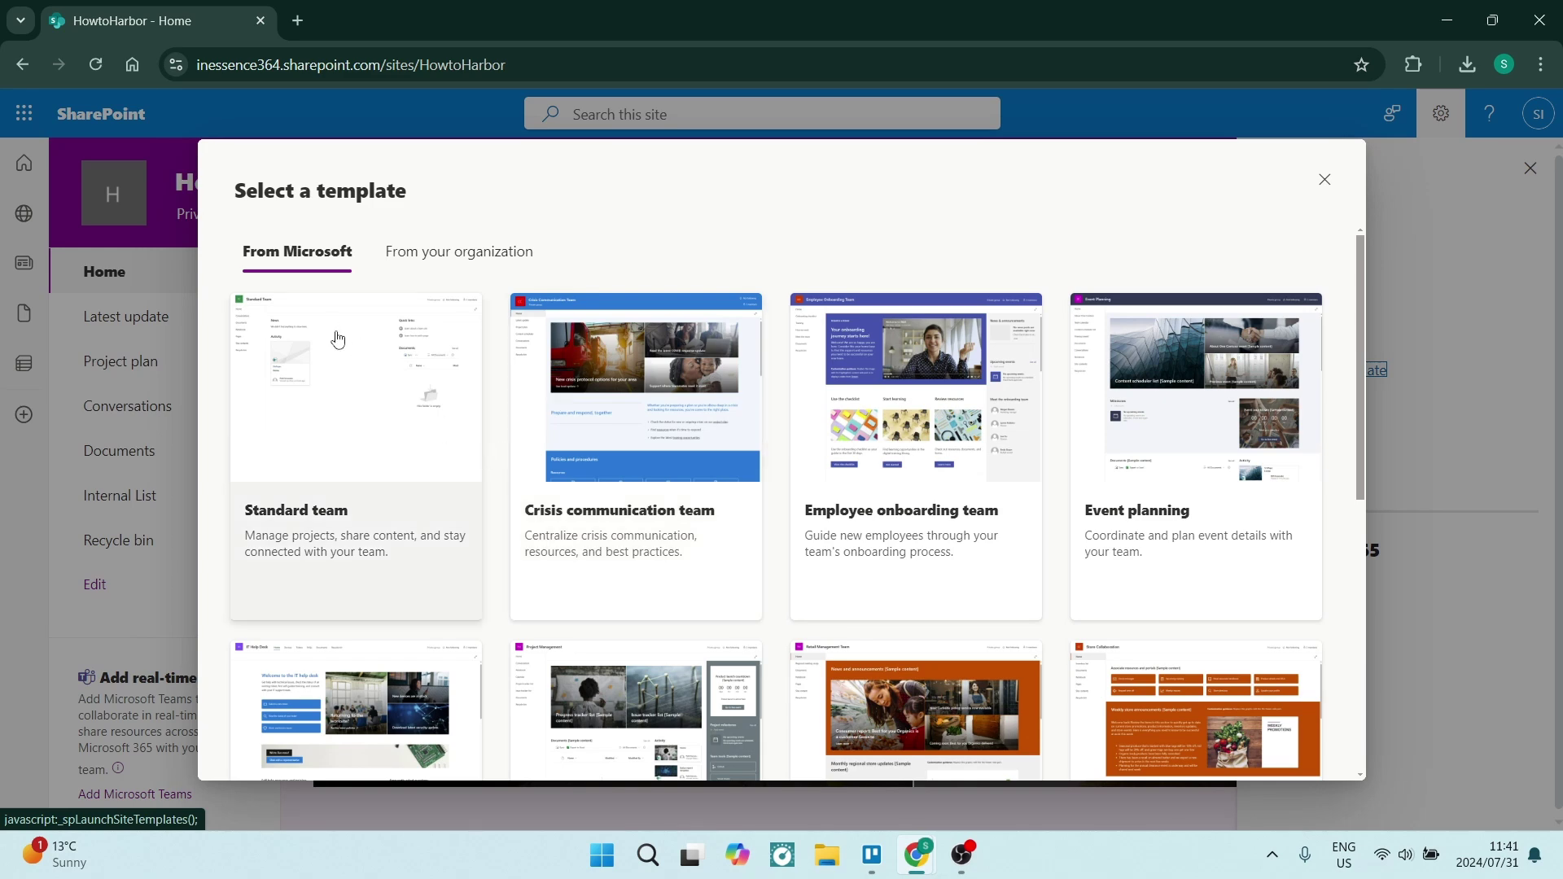
{"action": "scroll", "coordinate": [338, 340], "scroll_direction": "down", "scroll_amount": 7}
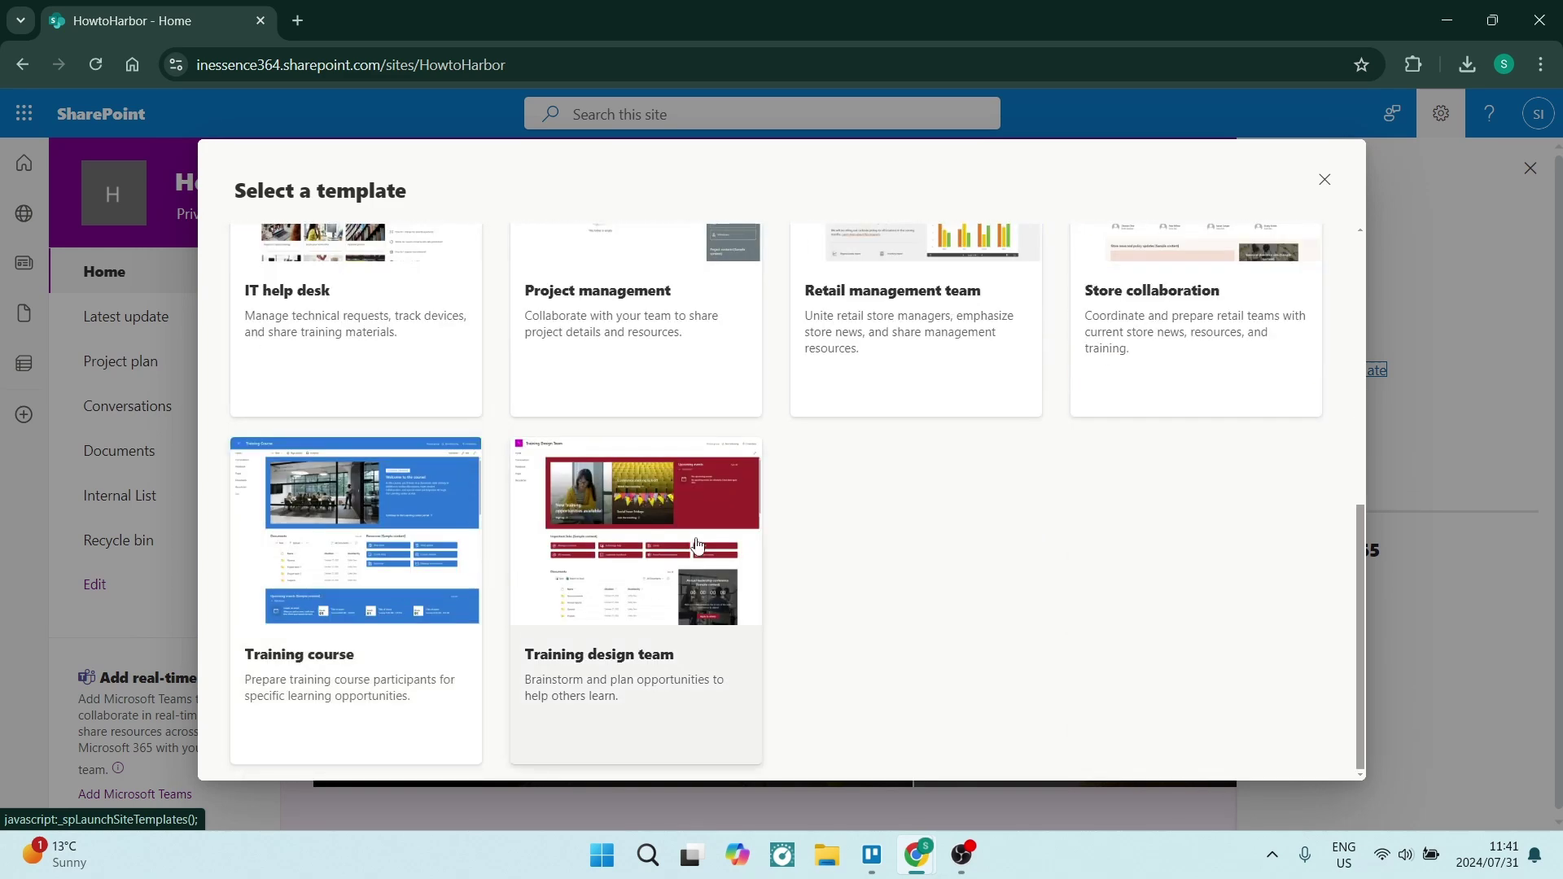
{"action": "scroll", "coordinate": [668, 472], "scroll_direction": "up", "scroll_amount": 5}
{"action": "scroll", "coordinate": [895, 456], "scroll_direction": "down", "scroll_amount": 5}
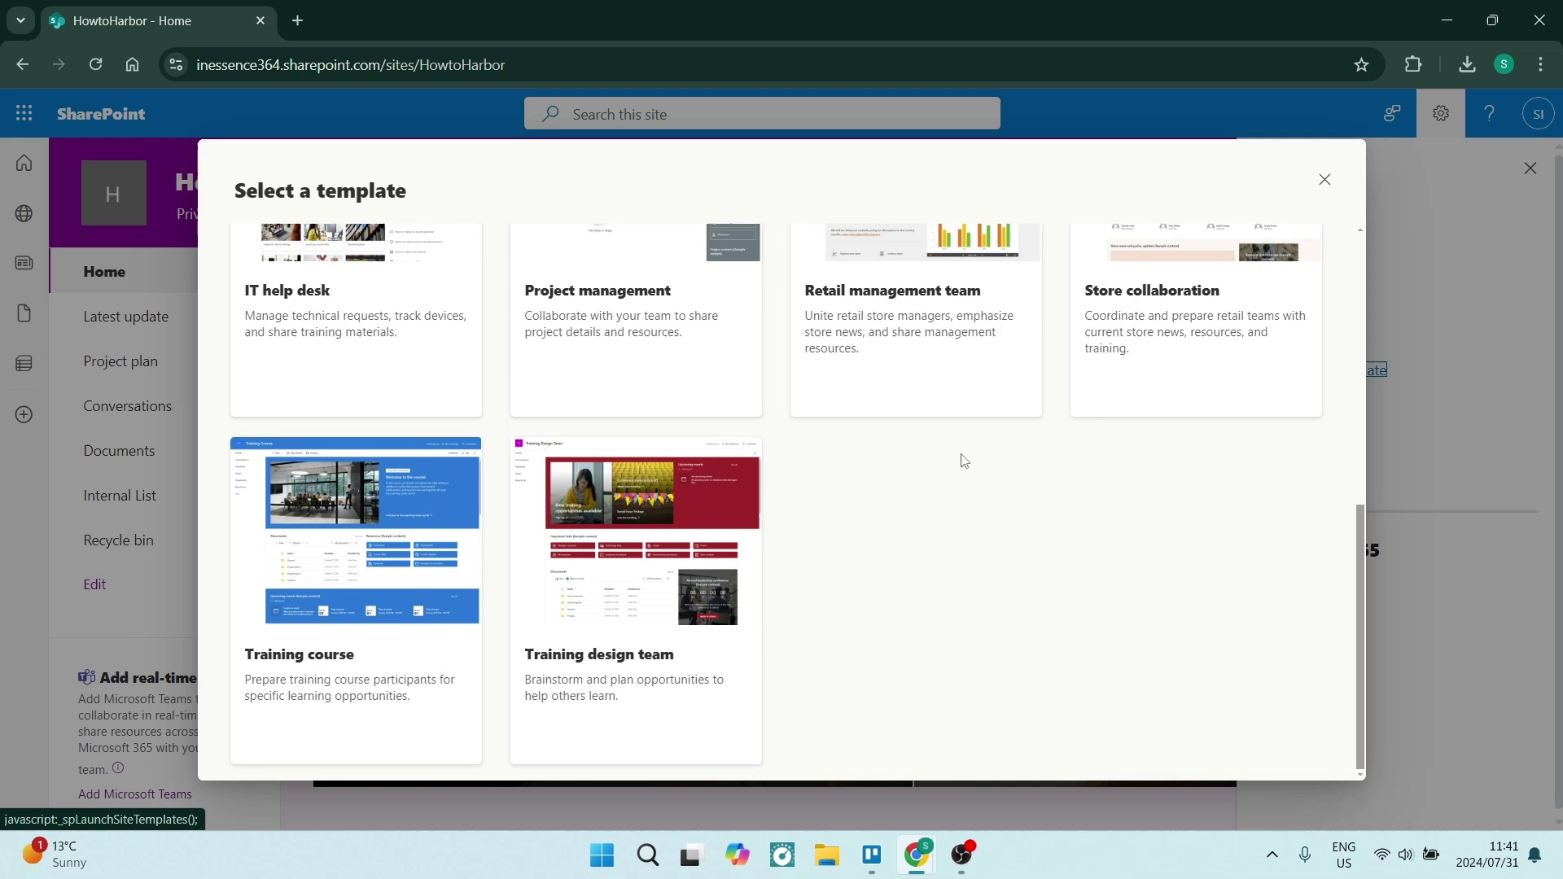
{"action": "left_click", "coordinate": [643, 552]}
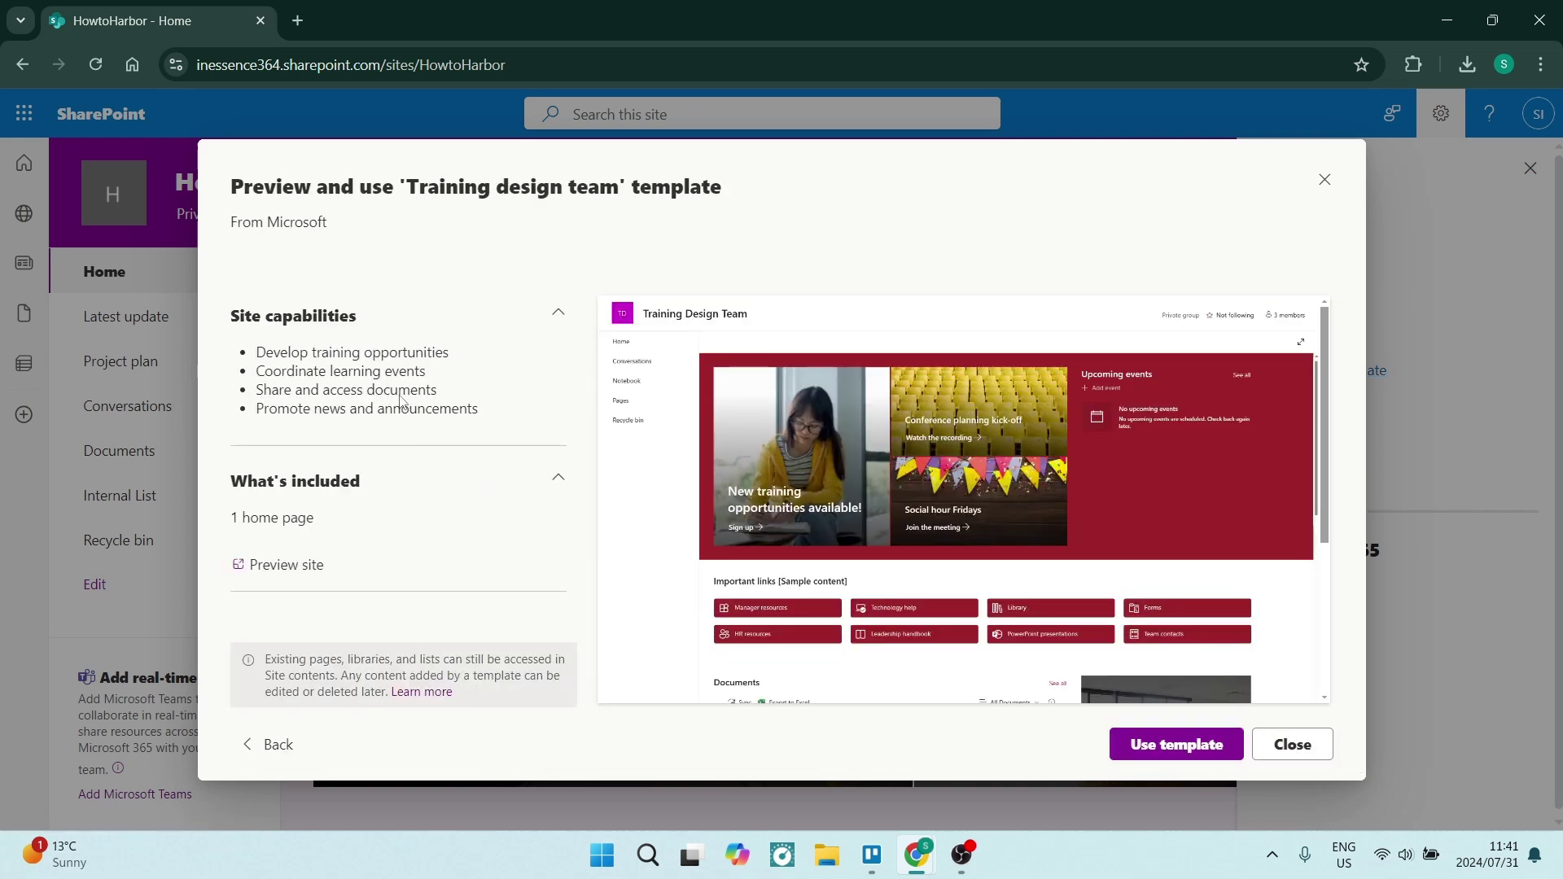
{"action": "scroll", "coordinate": [635, 544], "scroll_direction": "down", "scroll_amount": 3}
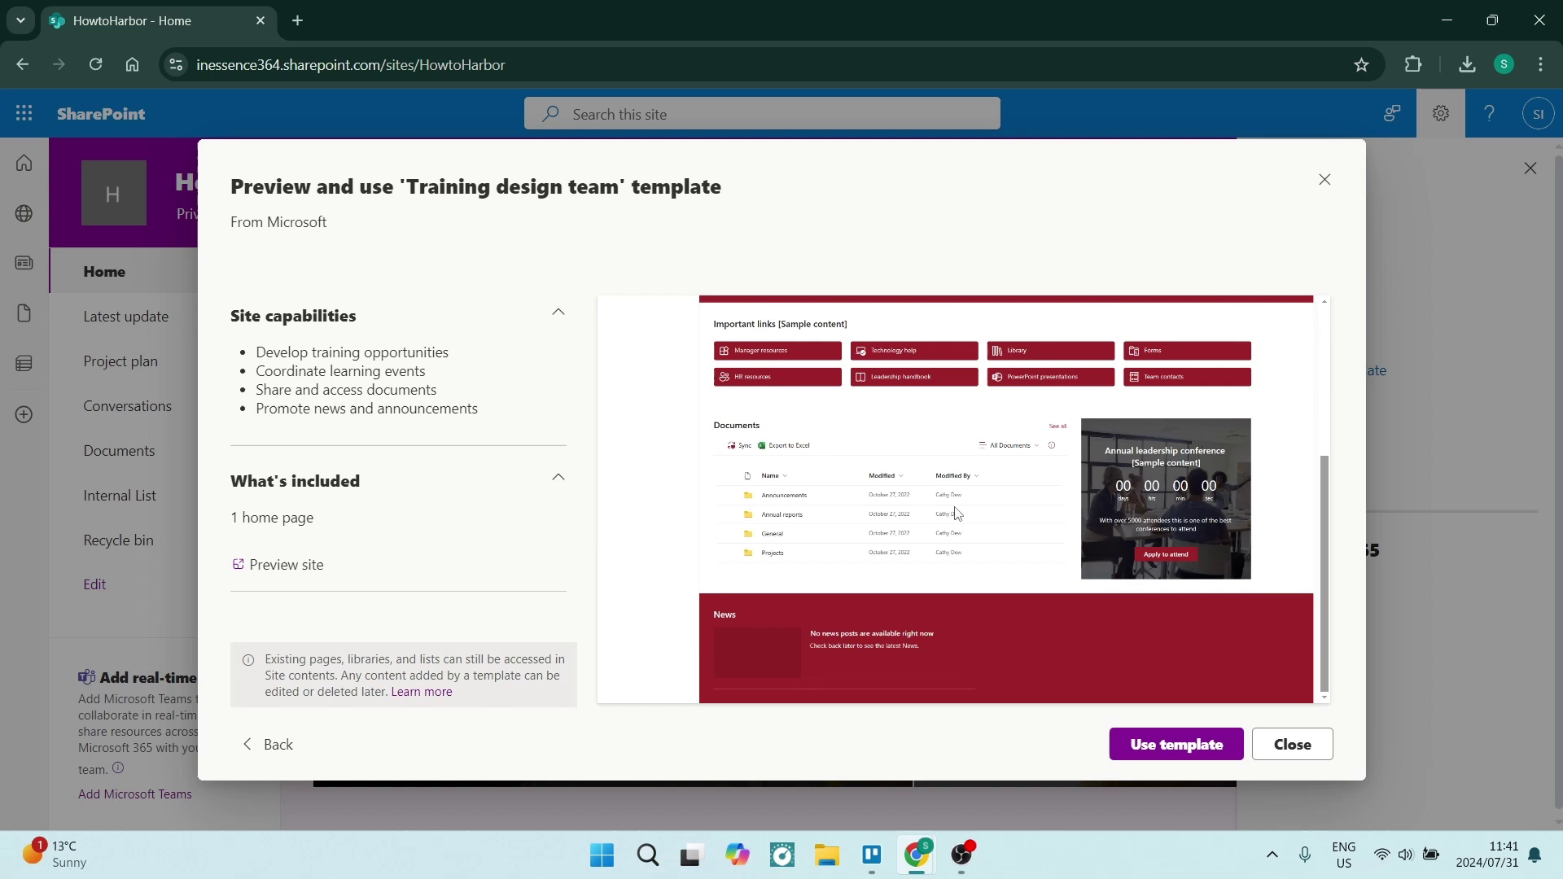
{"action": "scroll", "coordinate": [958, 513], "scroll_direction": "up", "scroll_amount": 3}
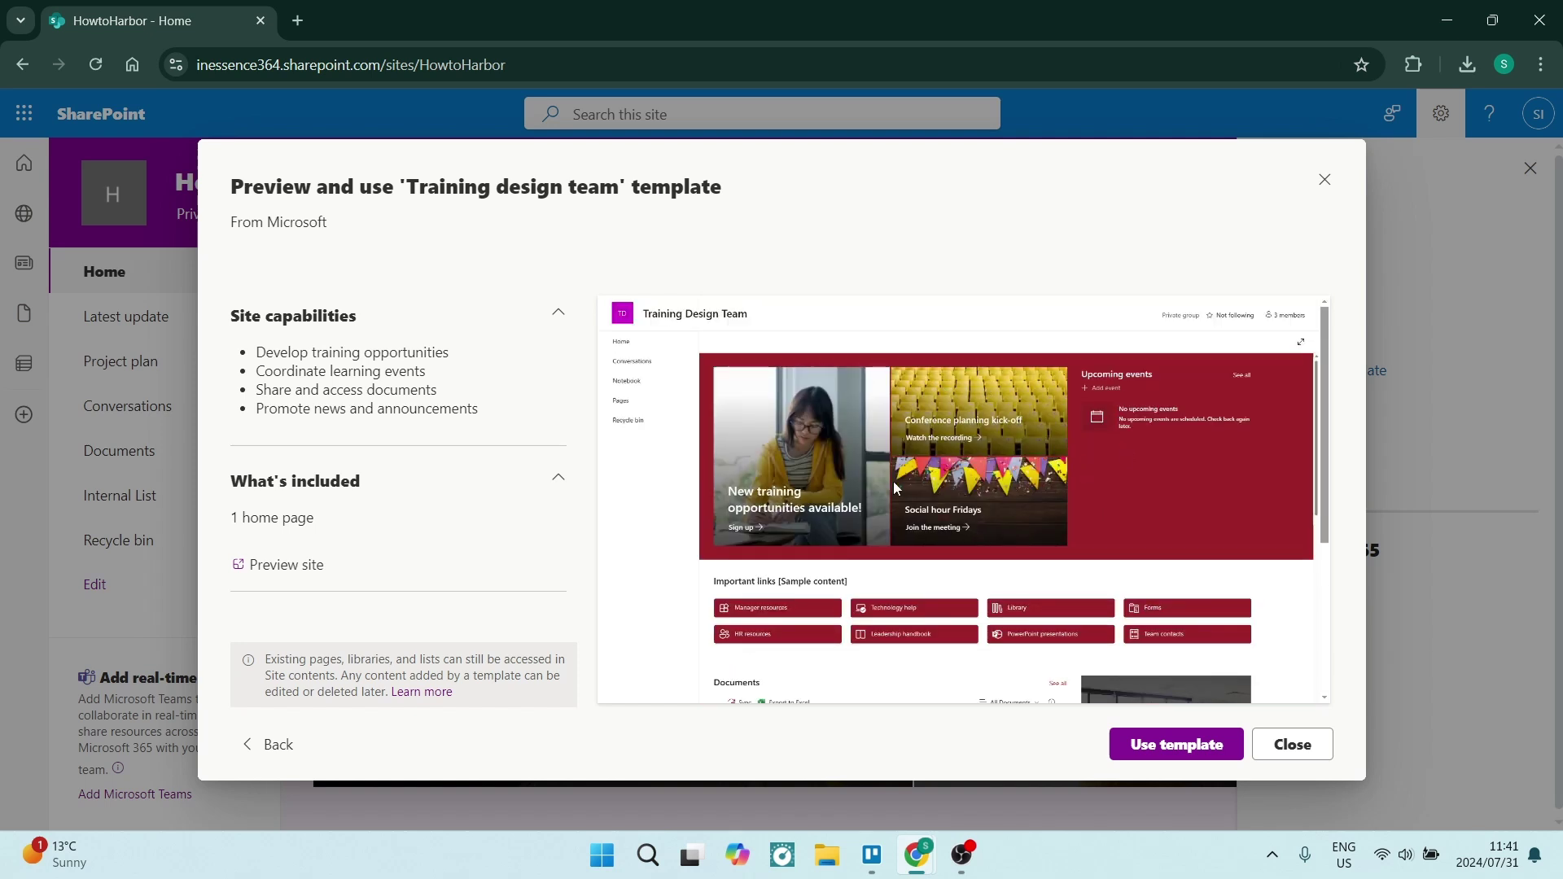
{"action": "key", "text": "Escape"}
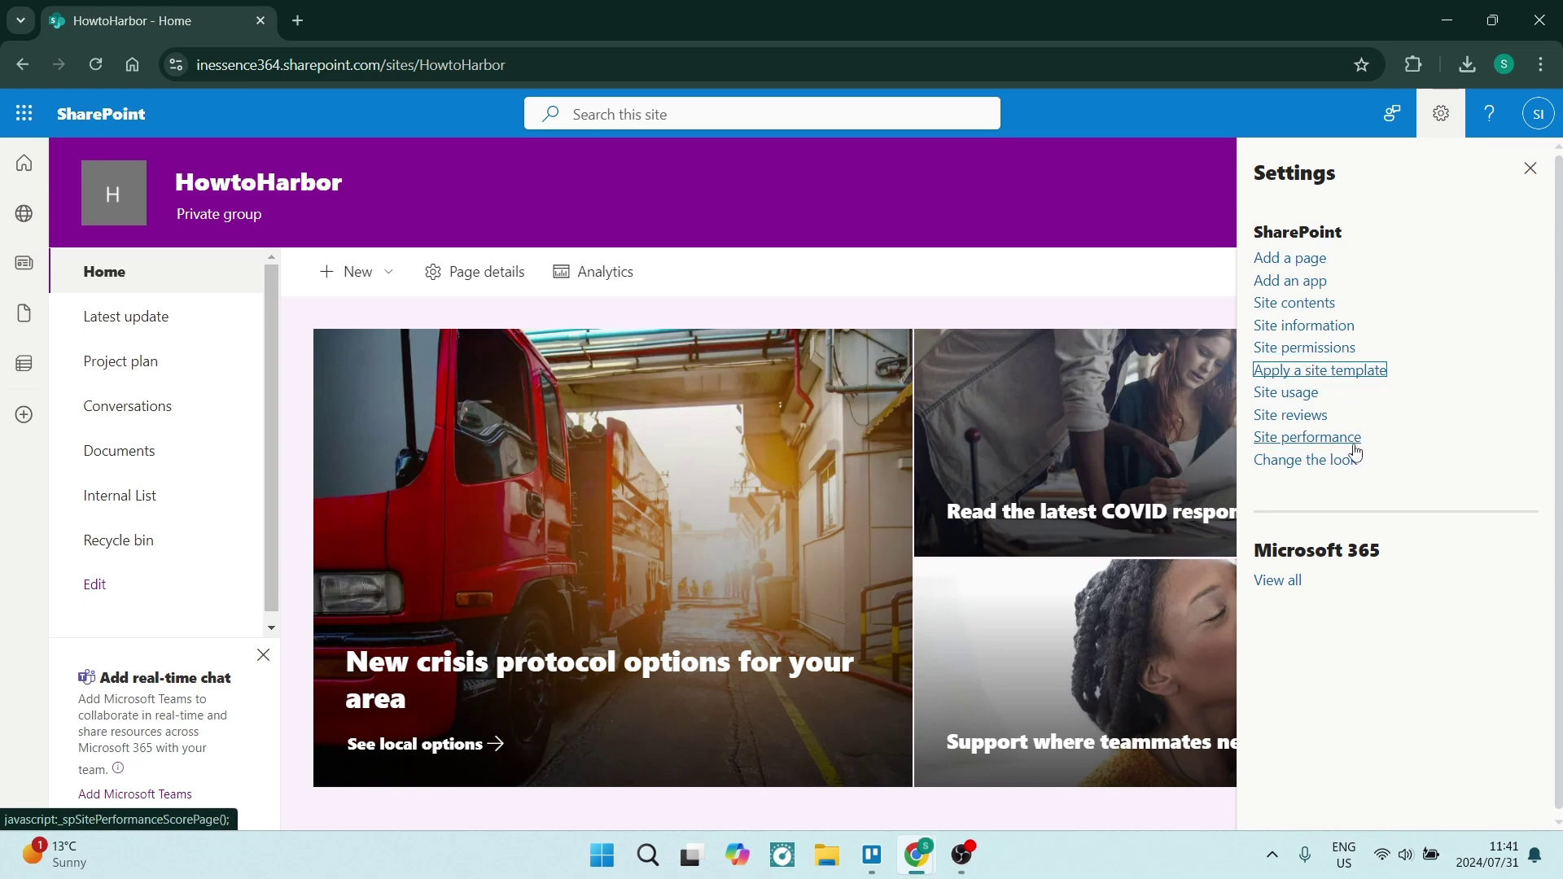
- Check the Site name and Site description under Site information, then open View all site settings
{"action": "left_click", "coordinate": [1282, 332]}
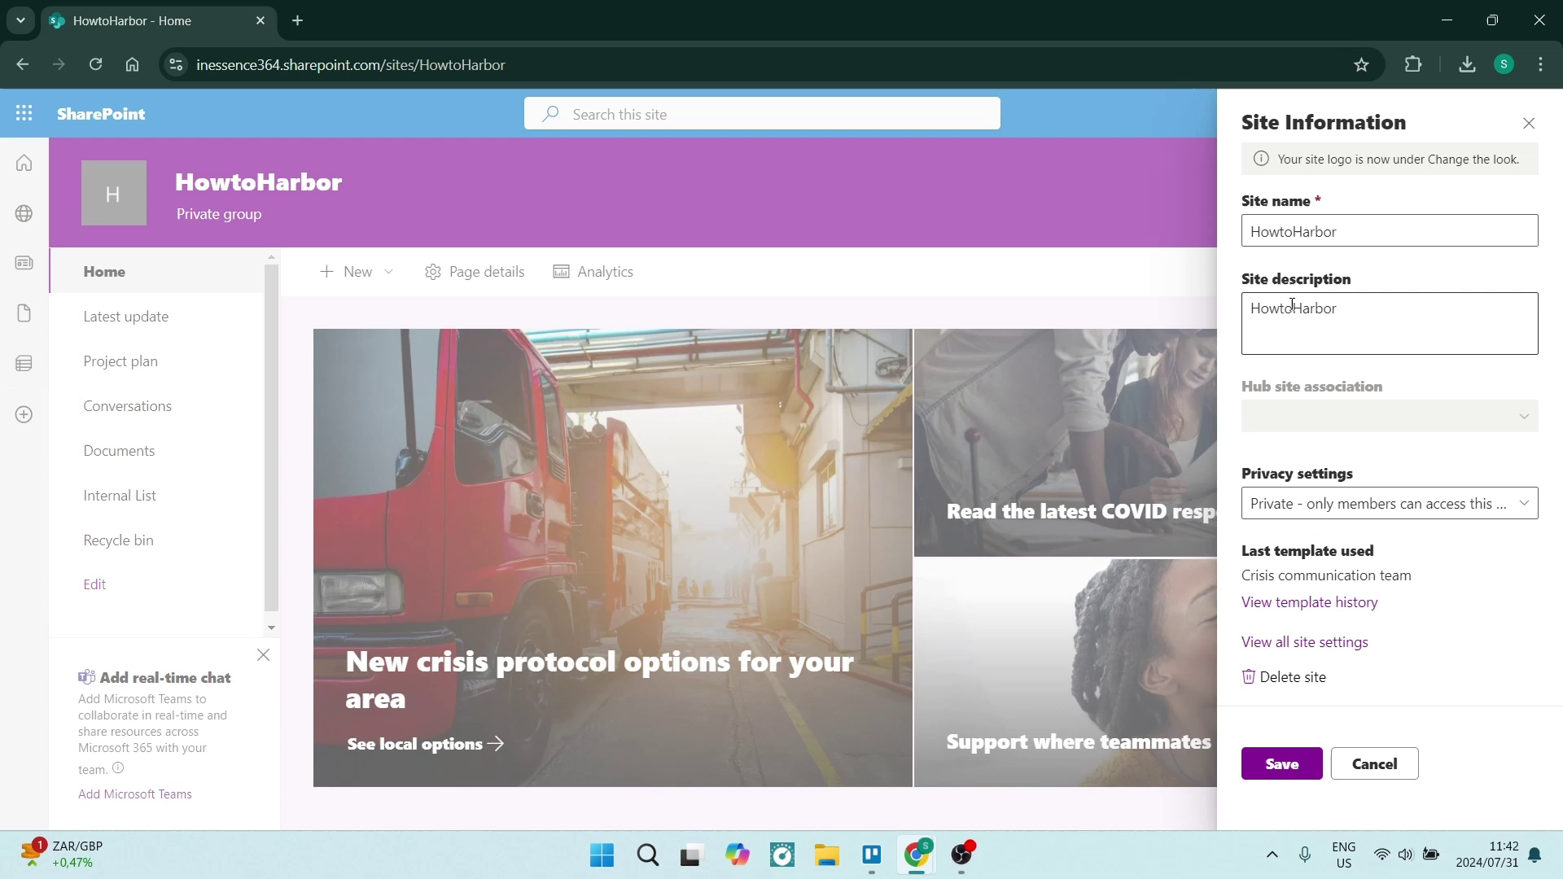
{"action": "left_click", "coordinate": [1348, 231]}
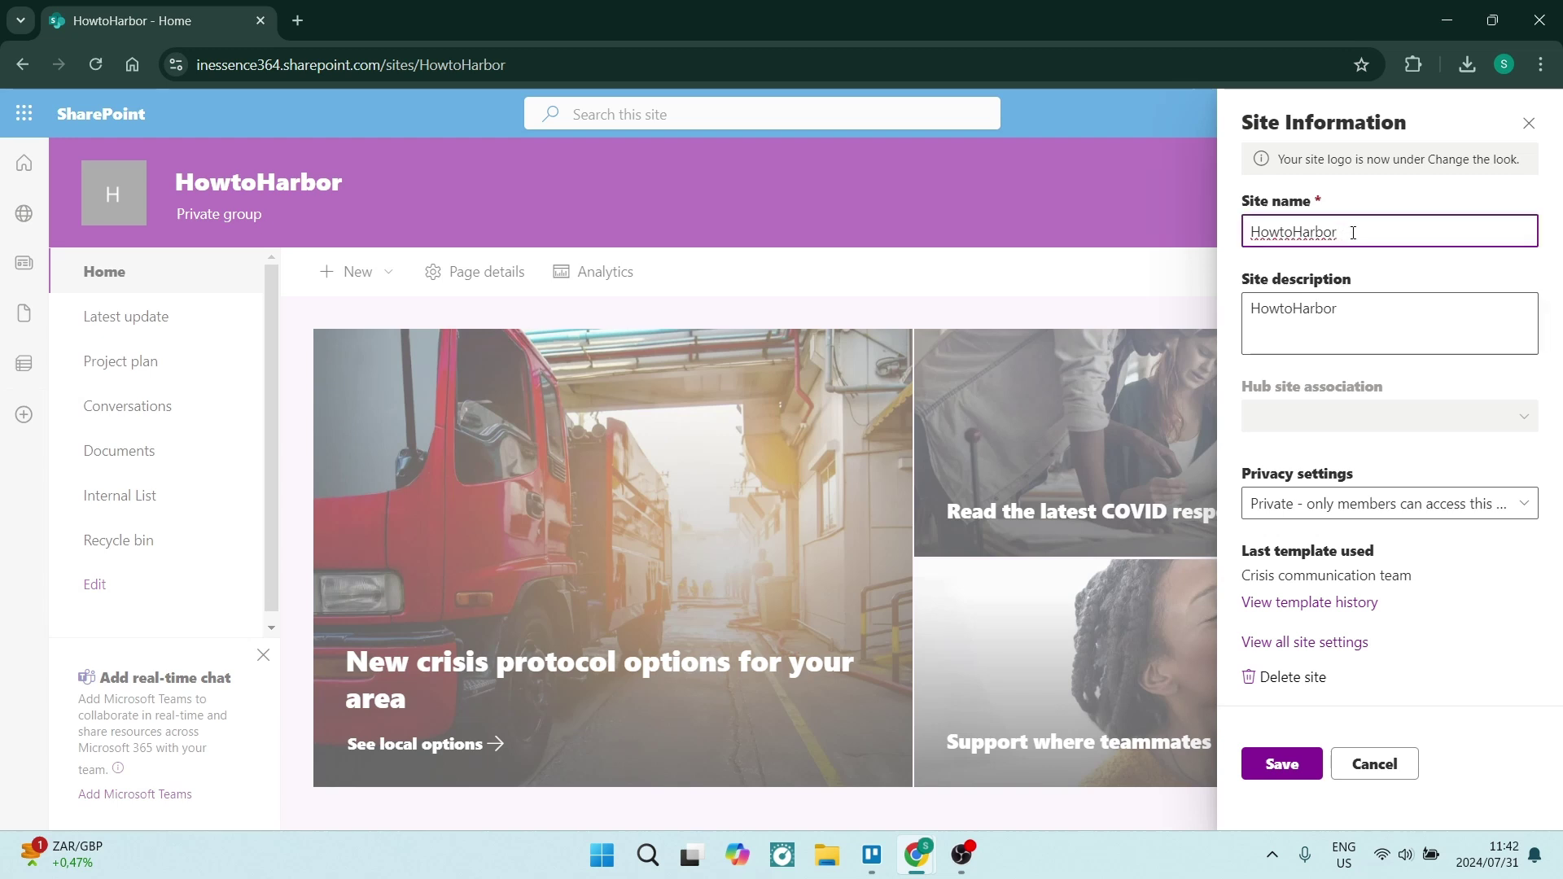
{"action": "left_click", "coordinate": [1348, 310]}
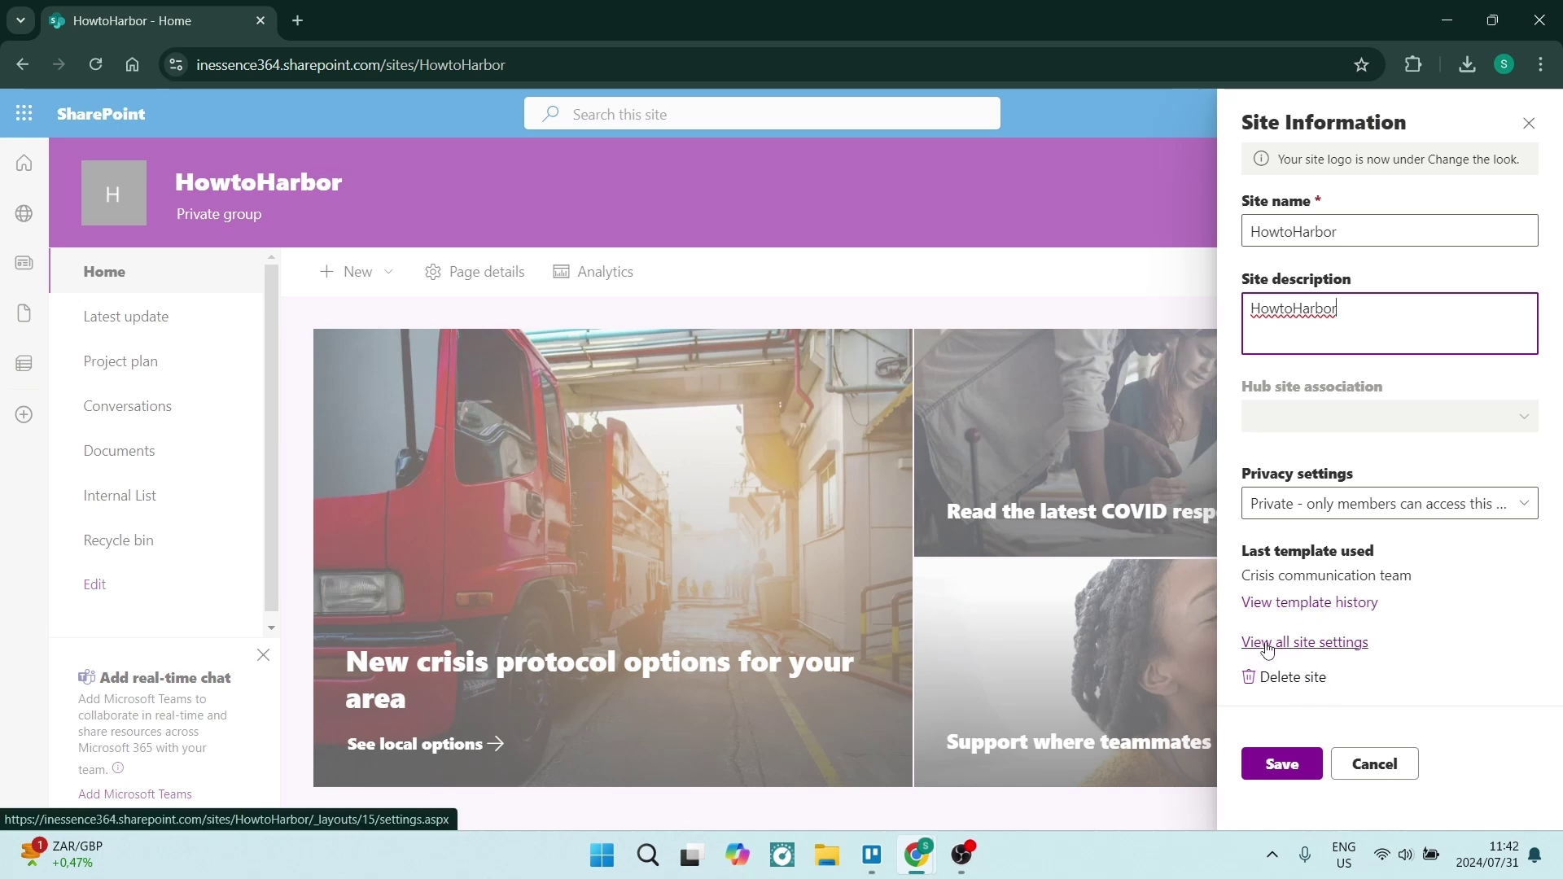
{"action": "left_click", "coordinate": [1314, 647]}
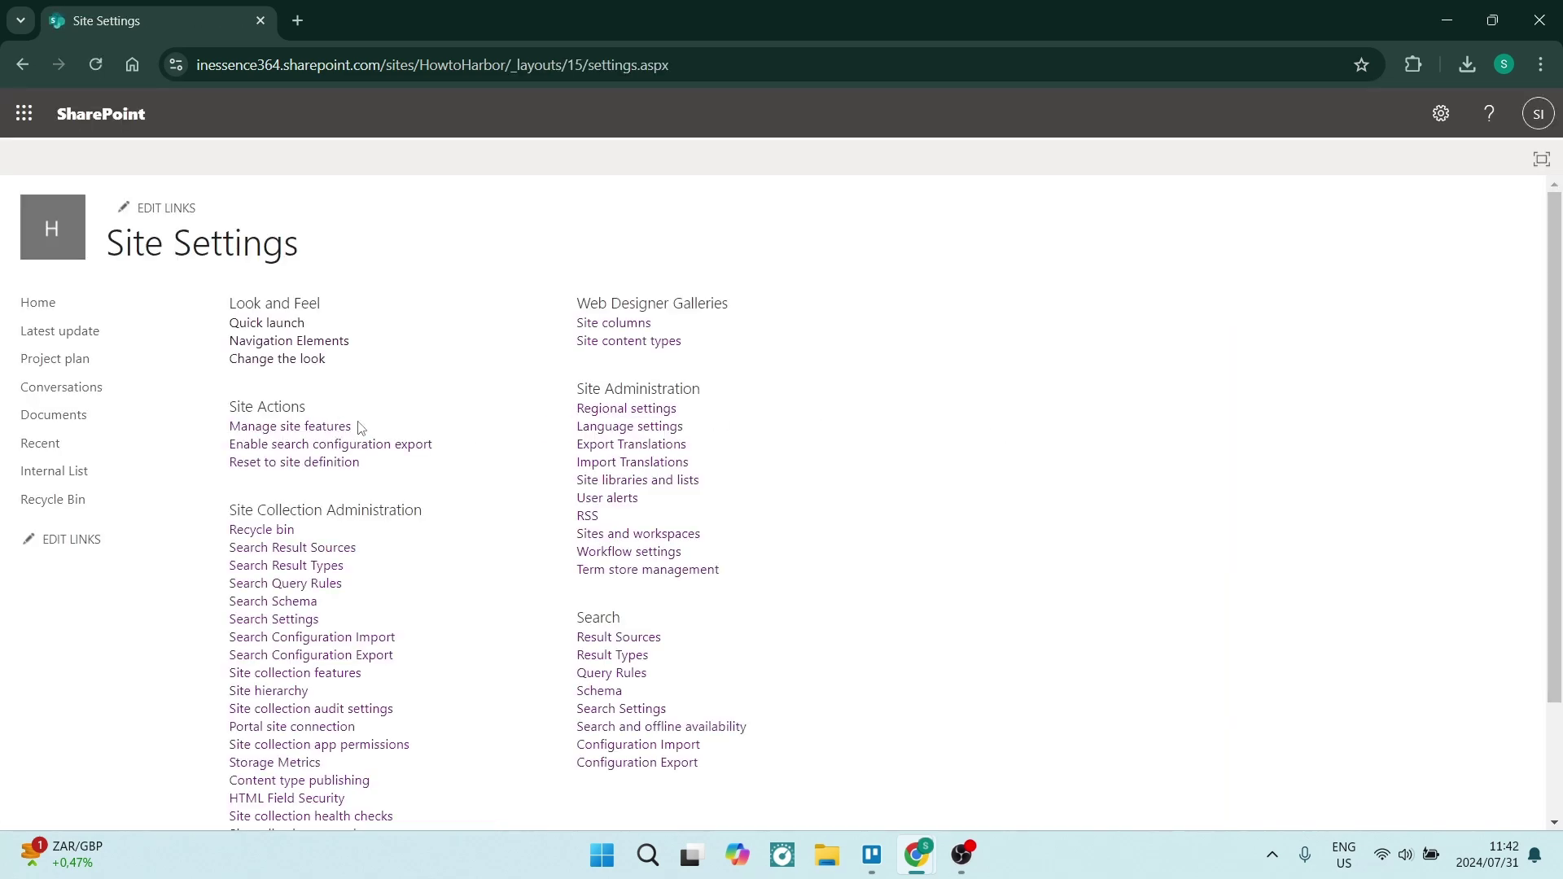
{"action": "left_click", "coordinate": [298, 324]}
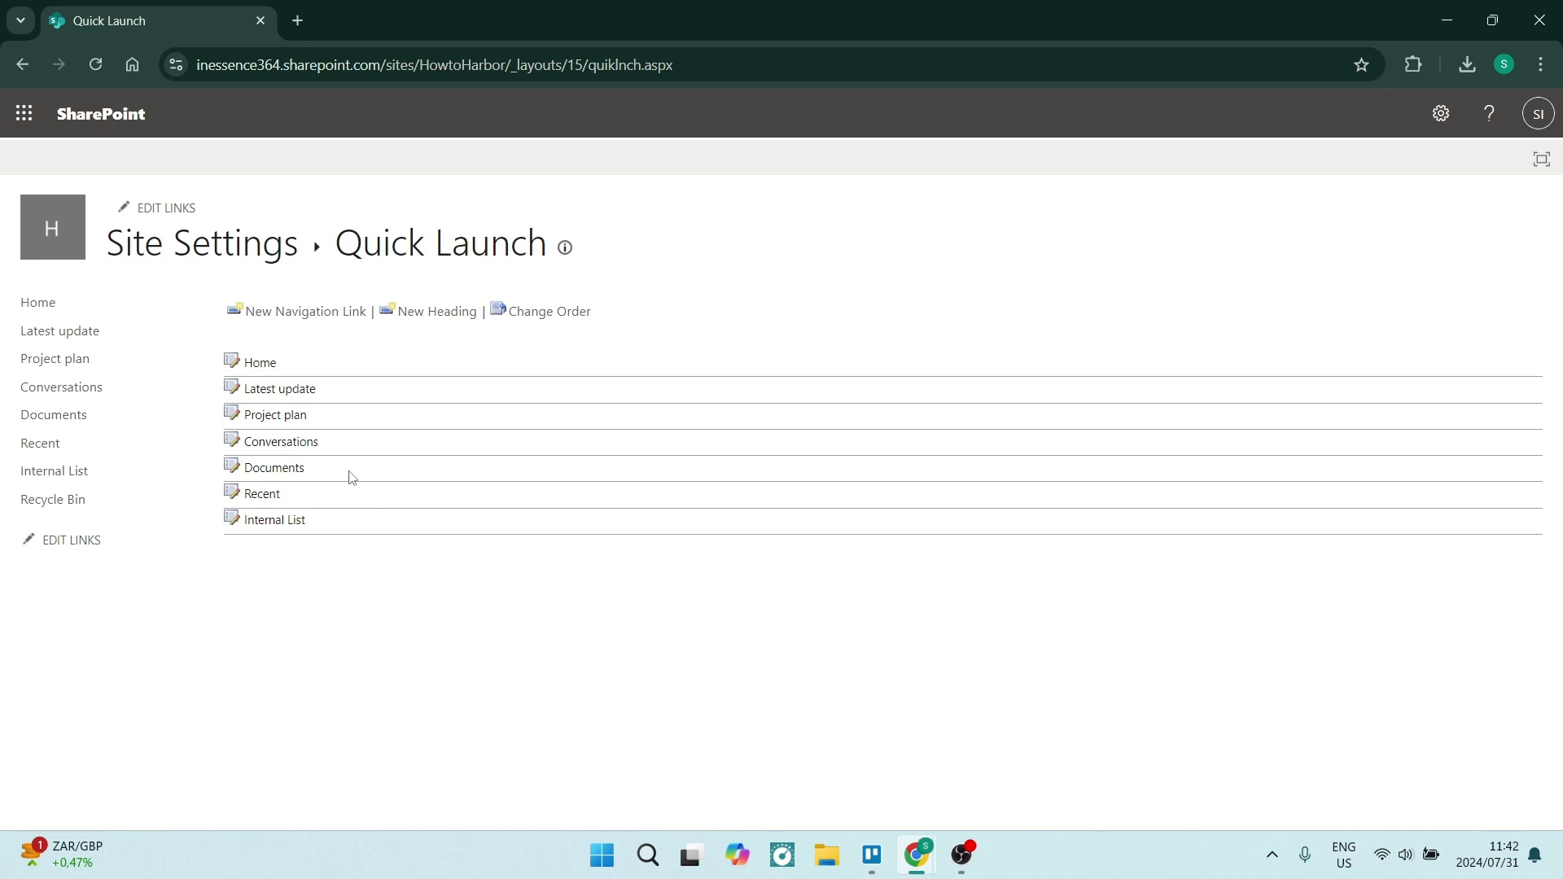
{"action": "left_click", "coordinate": [237, 252]}
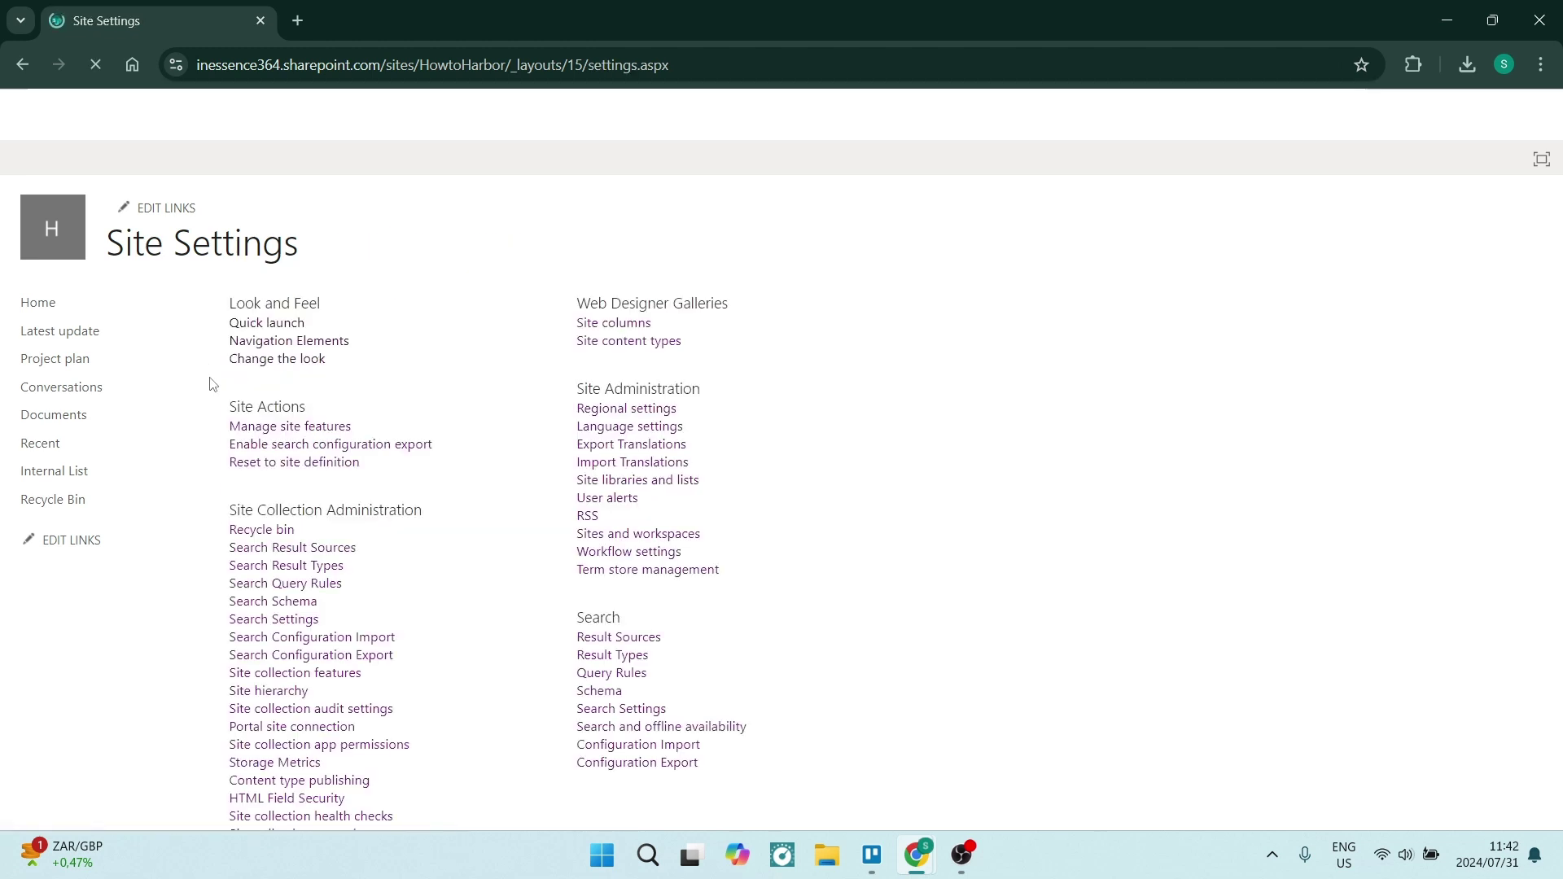
{"action": "left_click", "coordinate": [329, 345]}
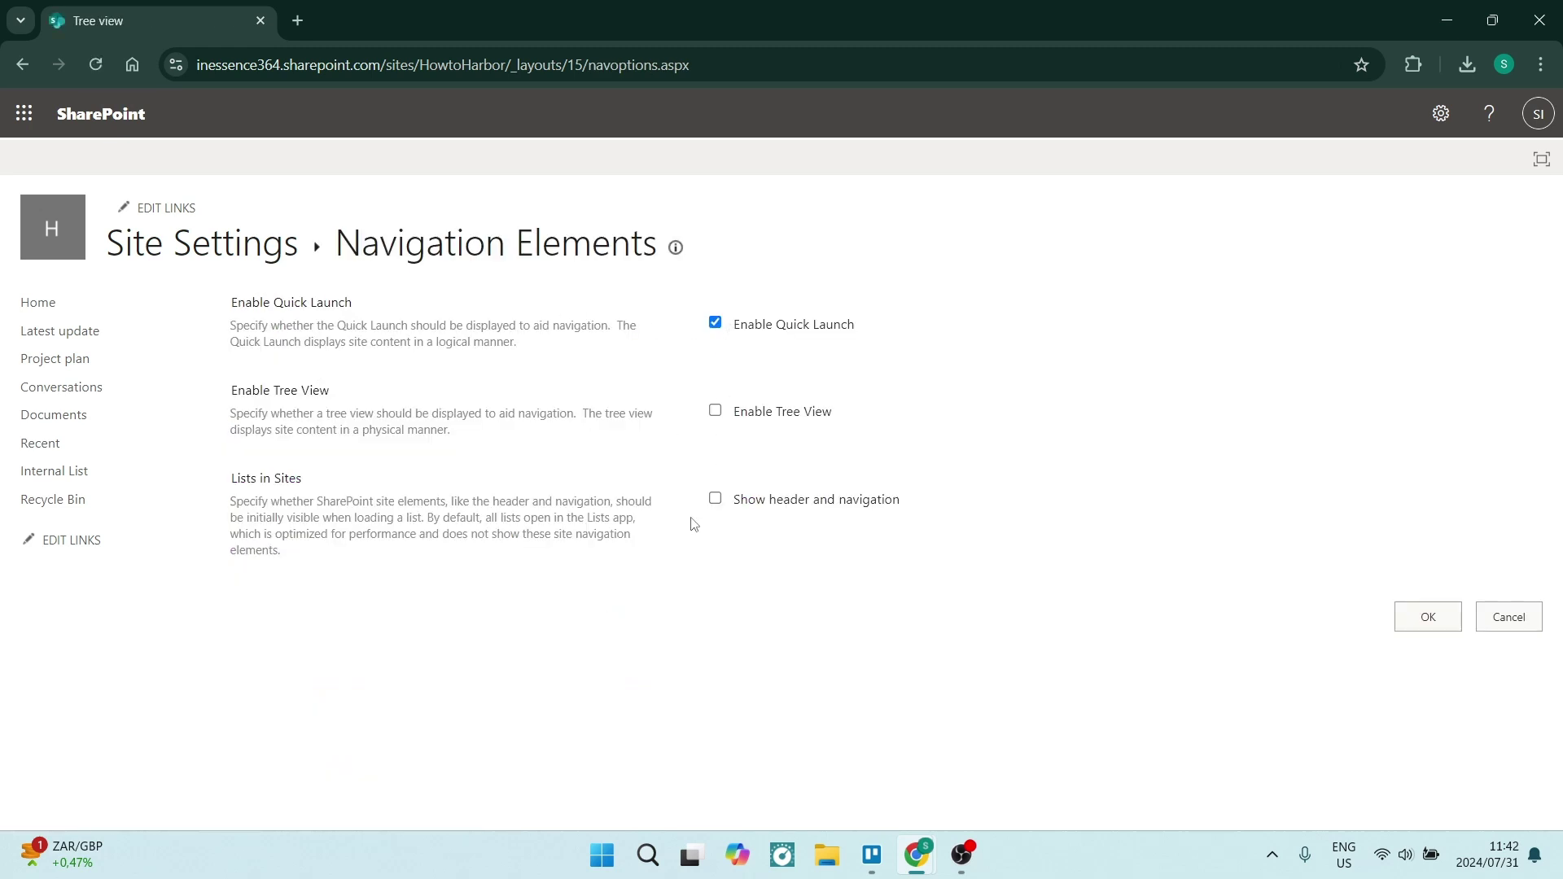
{"action": "left_click", "coordinate": [207, 244]}
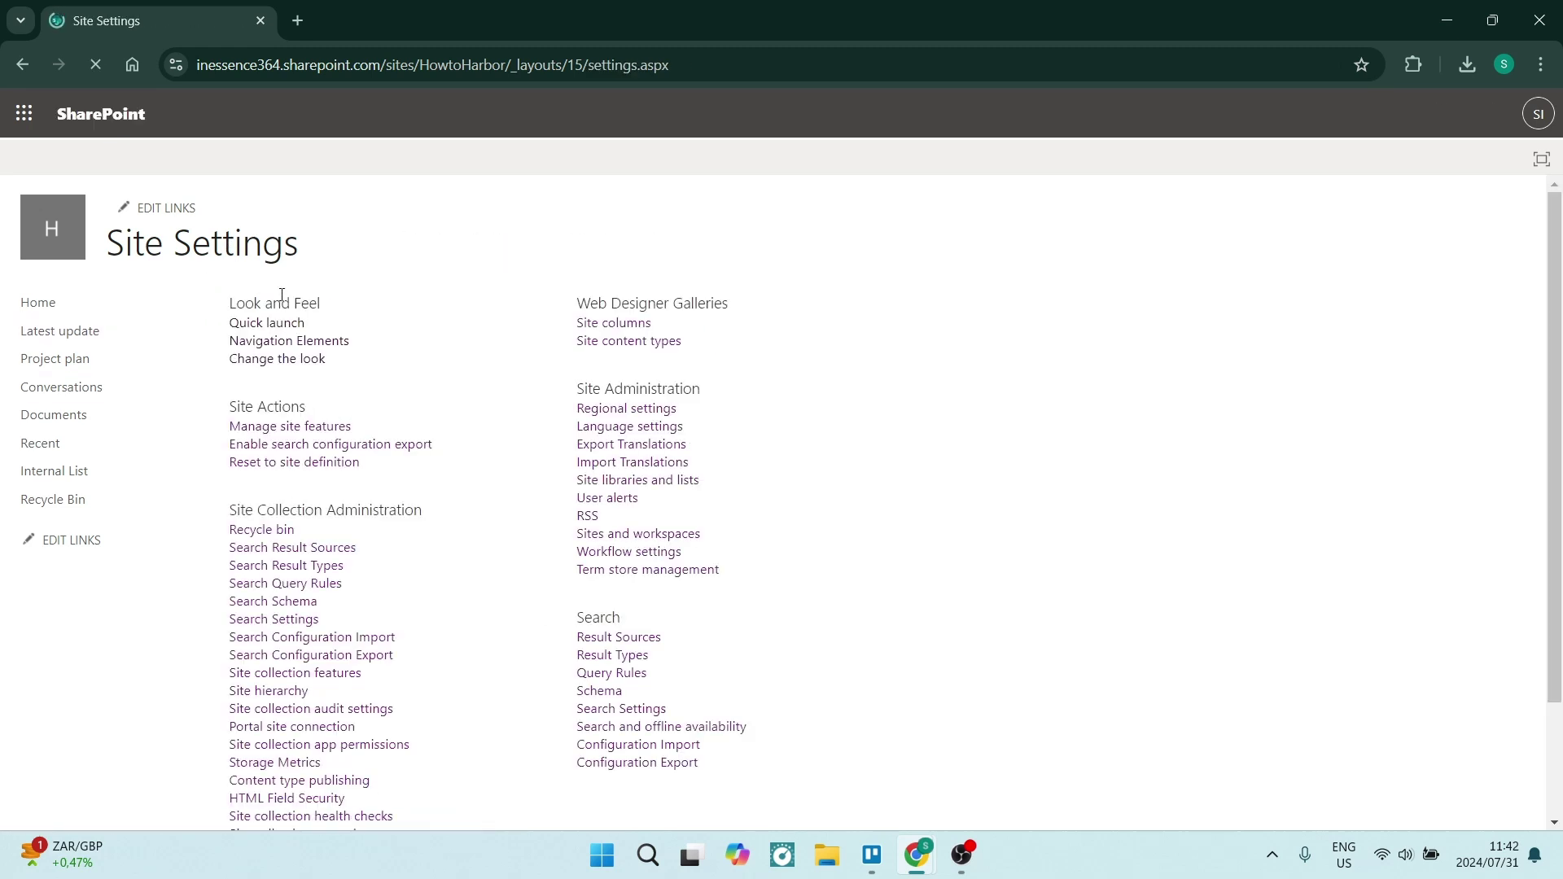
- Open Look and Feel > Change the look and choose the Blossom design
{"action": "left_click", "coordinate": [271, 364]}
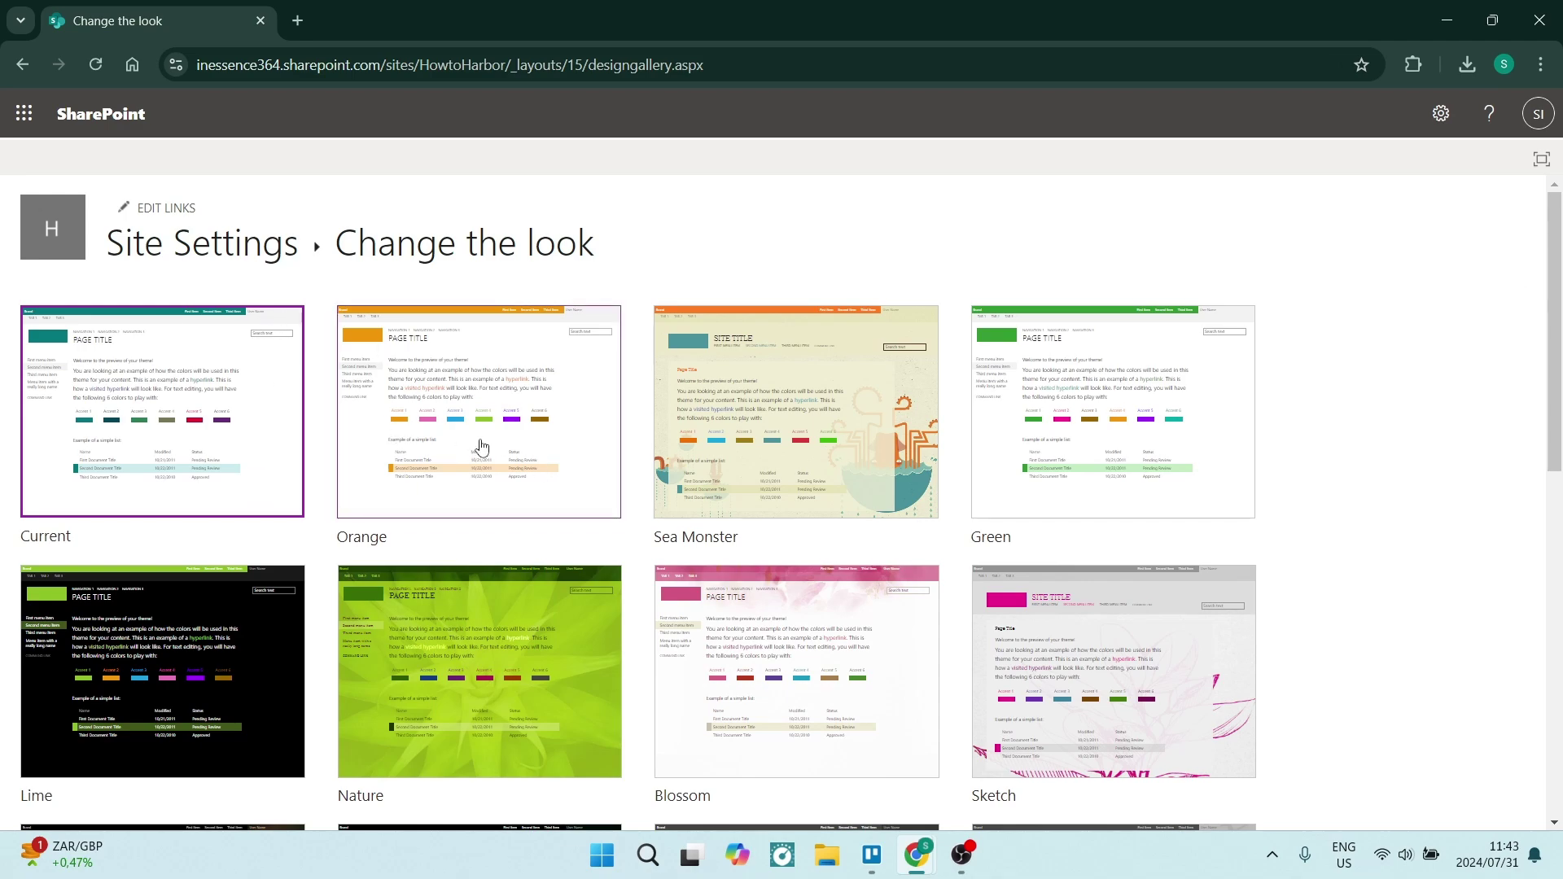
{"action": "scroll", "coordinate": [482, 447], "scroll_direction": "down", "scroll_amount": 8}
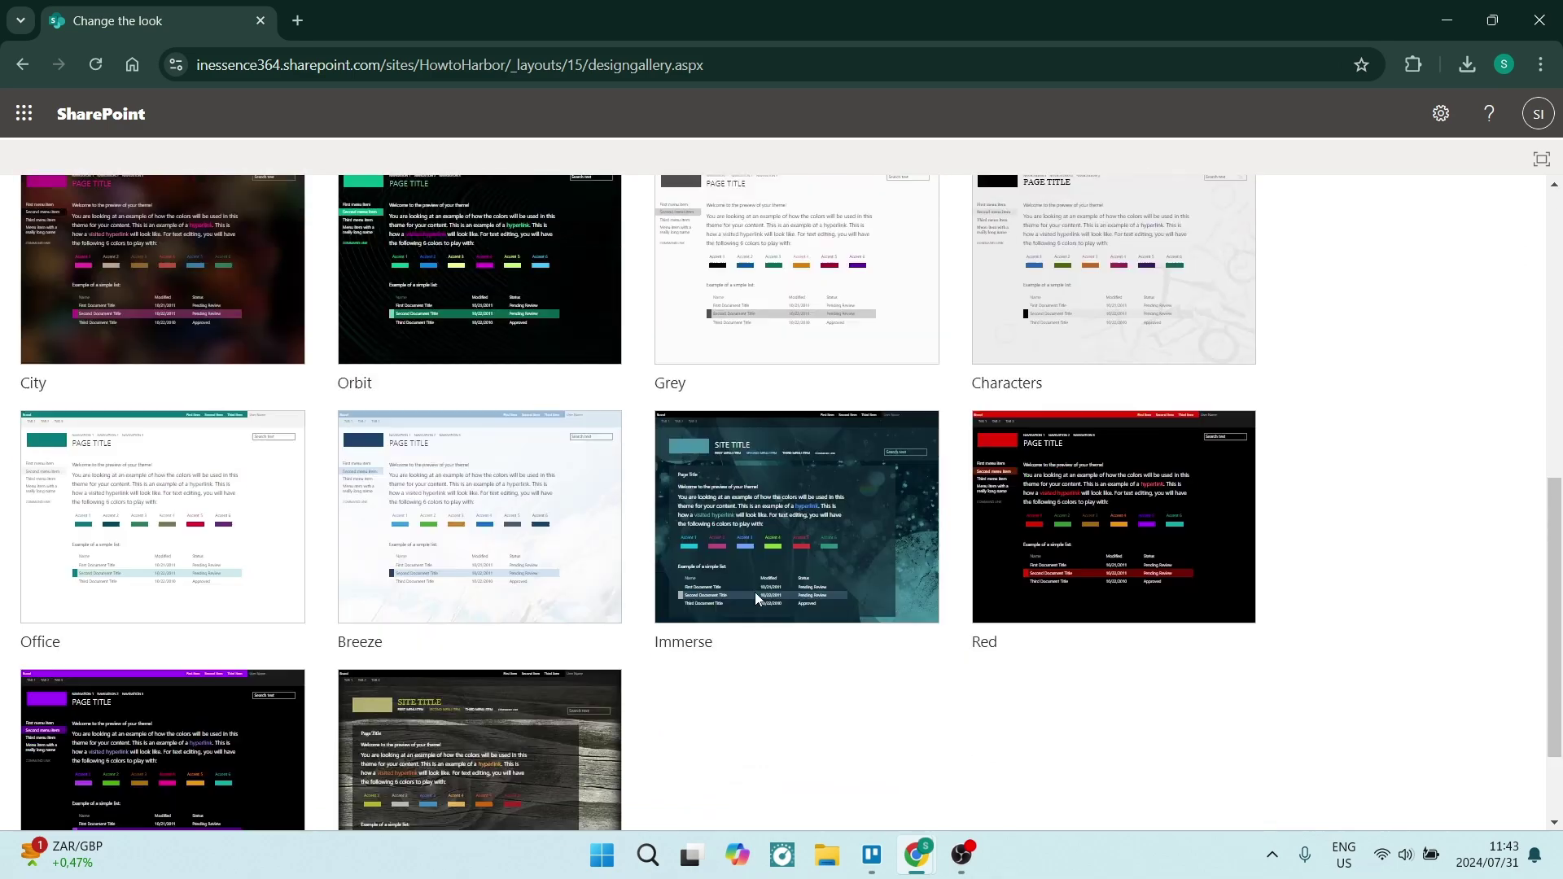
{"action": "scroll", "coordinate": [755, 593], "scroll_direction": "up", "scroll_amount": 8}
{"action": "left_click", "coordinate": [820, 562]}
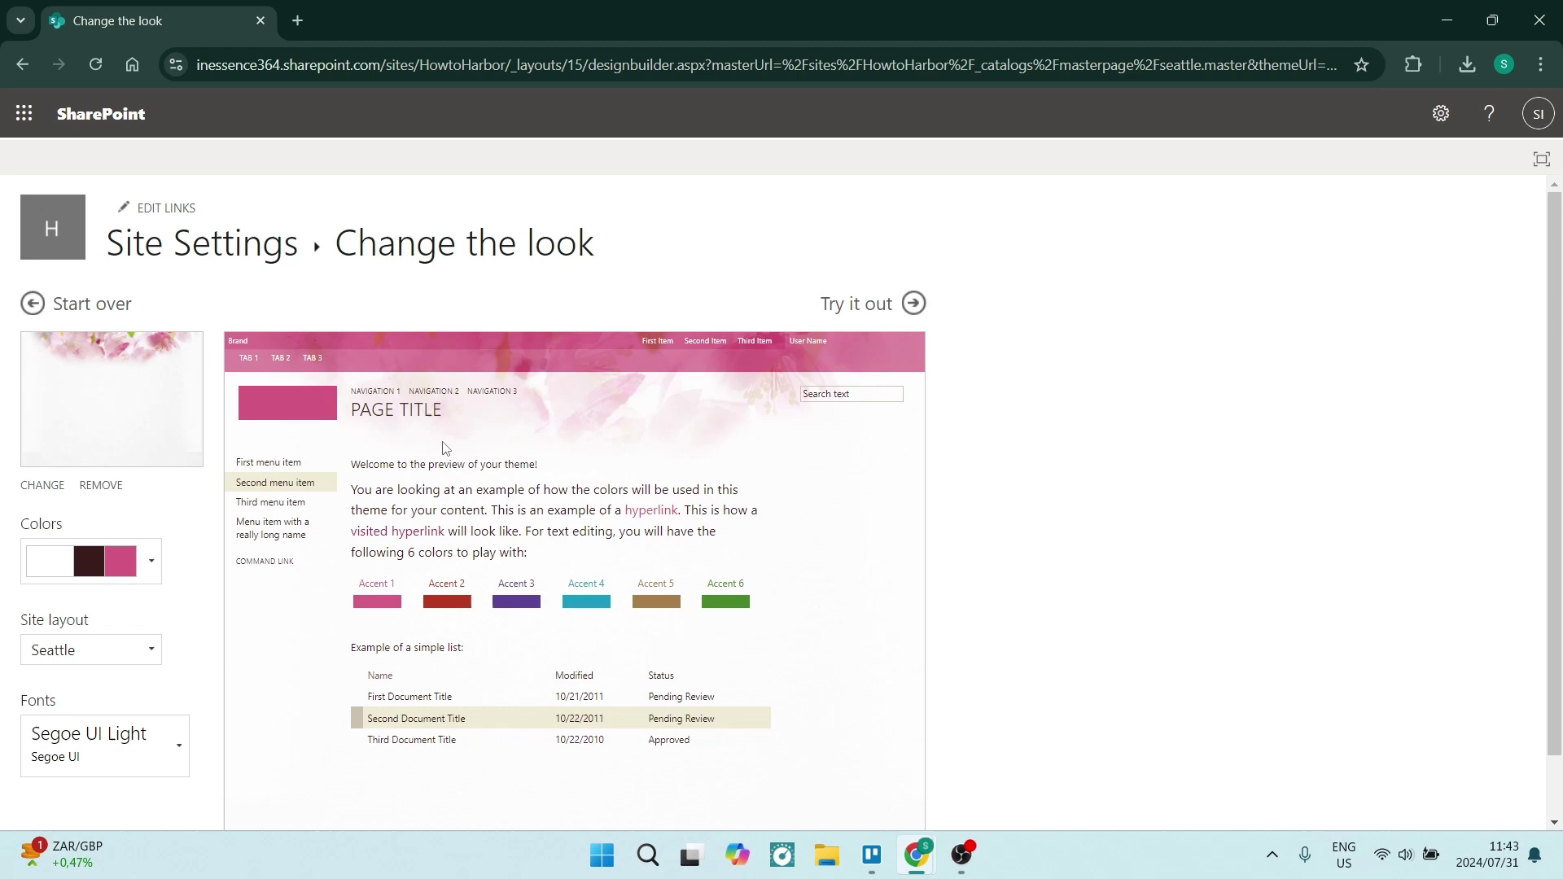
{"action": "scroll", "coordinate": [446, 449], "scroll_direction": "down", "scroll_amount": 1}
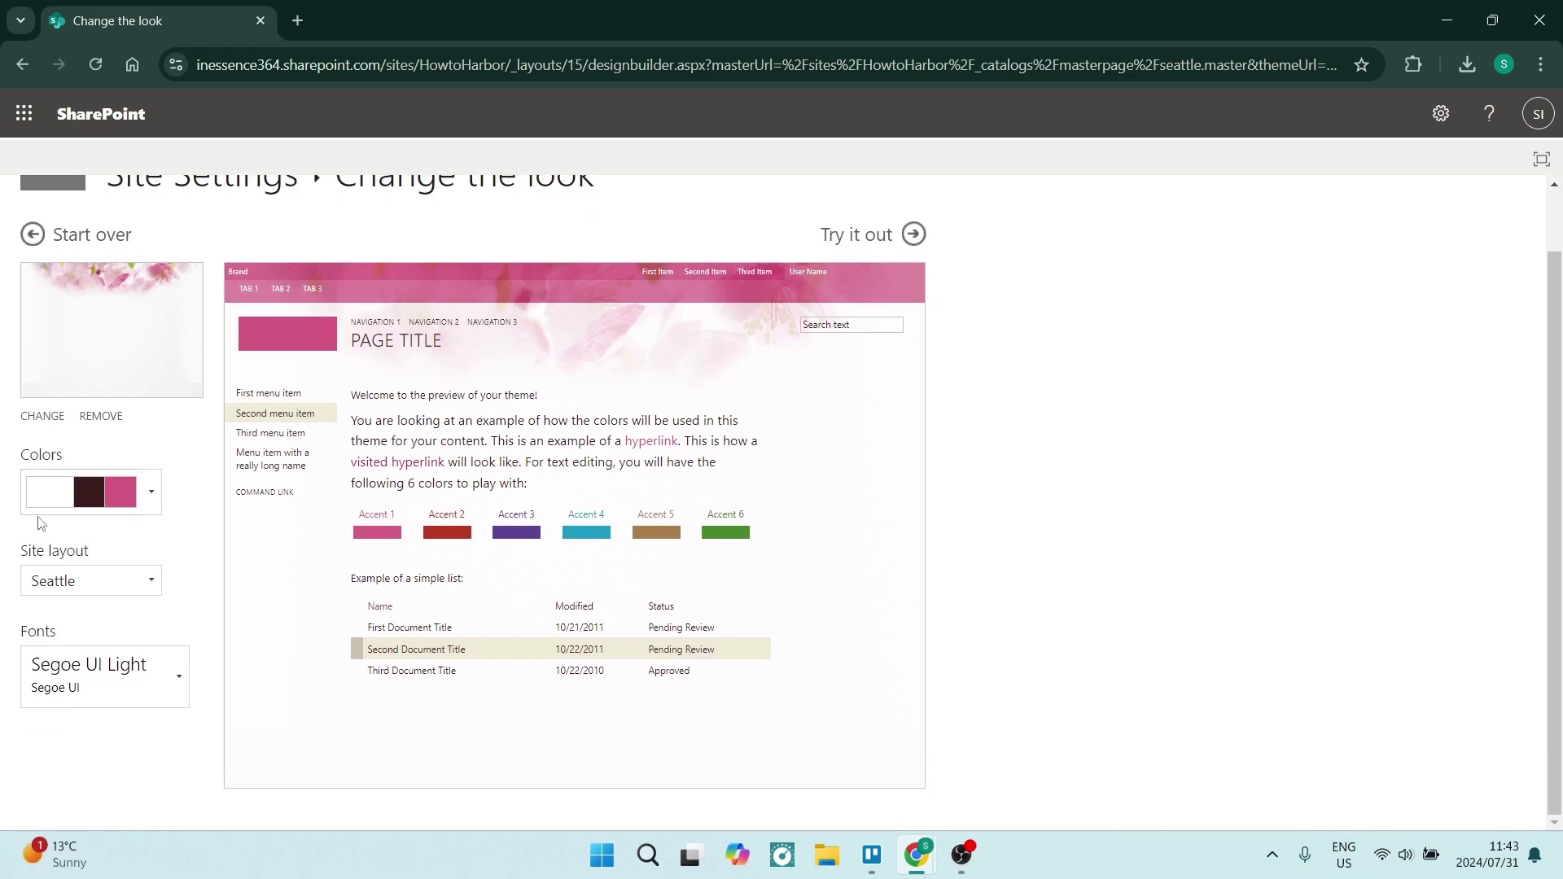
{"action": "scroll", "coordinate": [66, 474], "scroll_direction": "up", "scroll_amount": 1}
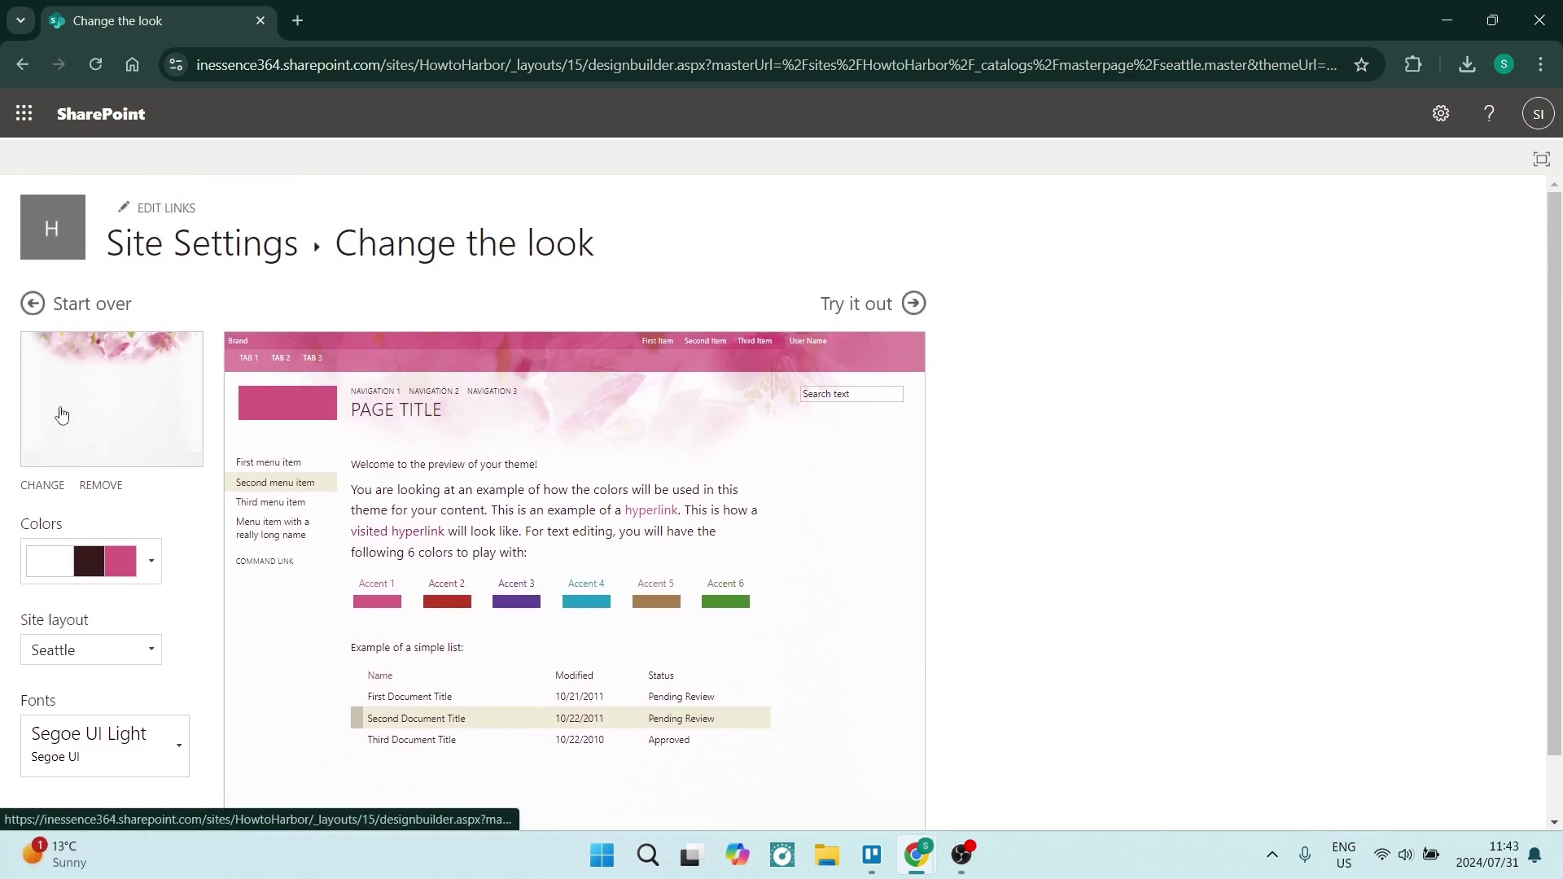
- Apply the bright green colour palette, keeping the Seattle site layout
{"action": "left_click", "coordinate": [82, 570]}
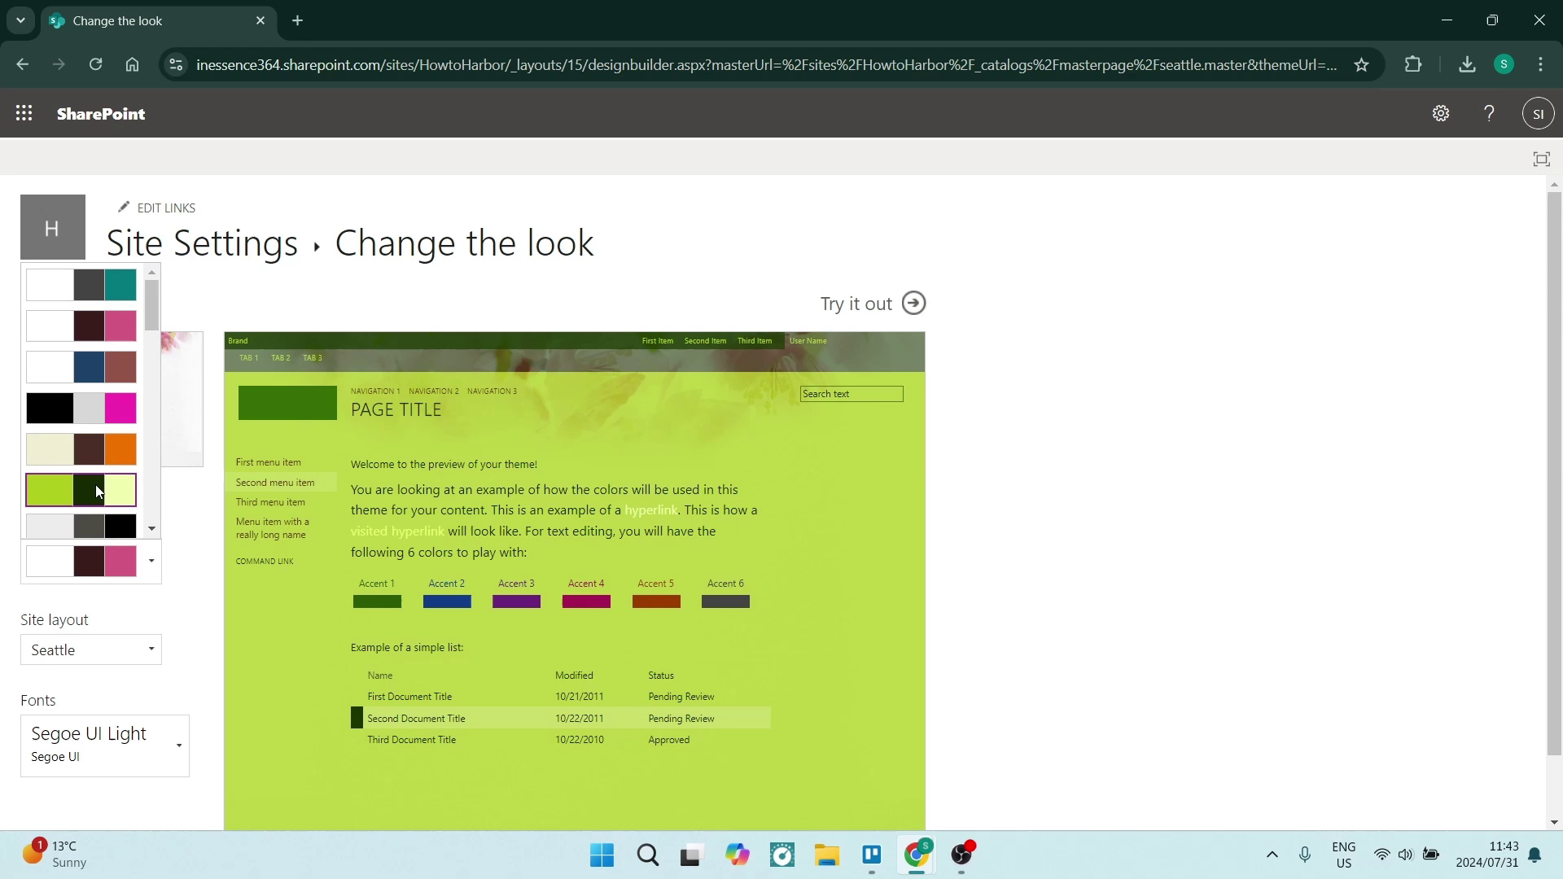
{"action": "left_click", "coordinate": [95, 488]}
{"action": "scroll", "coordinate": [95, 529], "scroll_direction": "down", "scroll_amount": 1}
{"action": "left_click", "coordinate": [98, 579]}
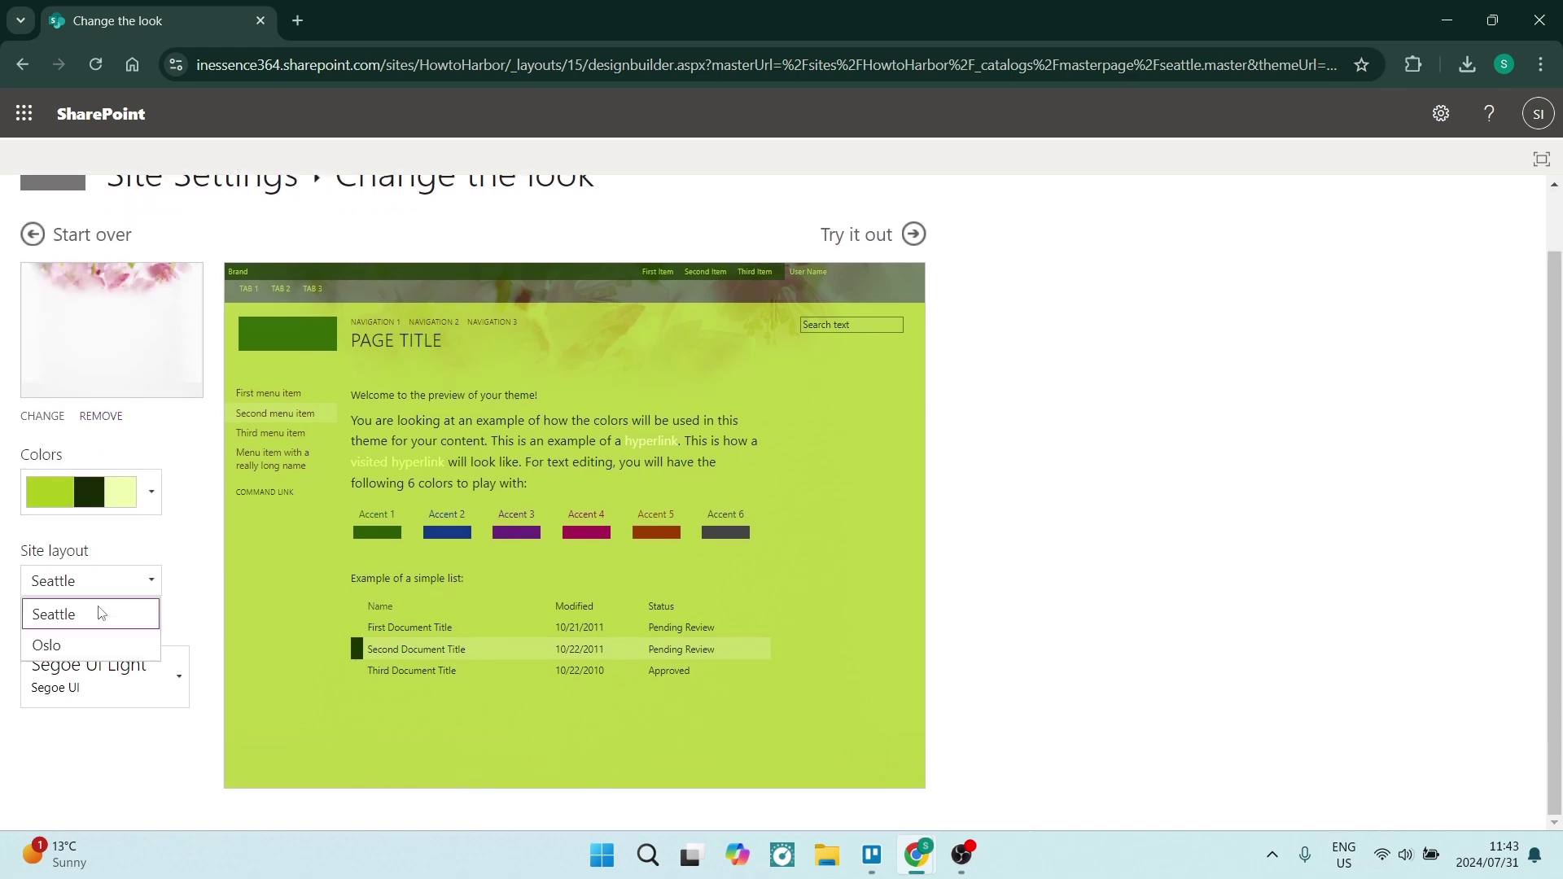
{"action": "left_click", "coordinate": [95, 644]}
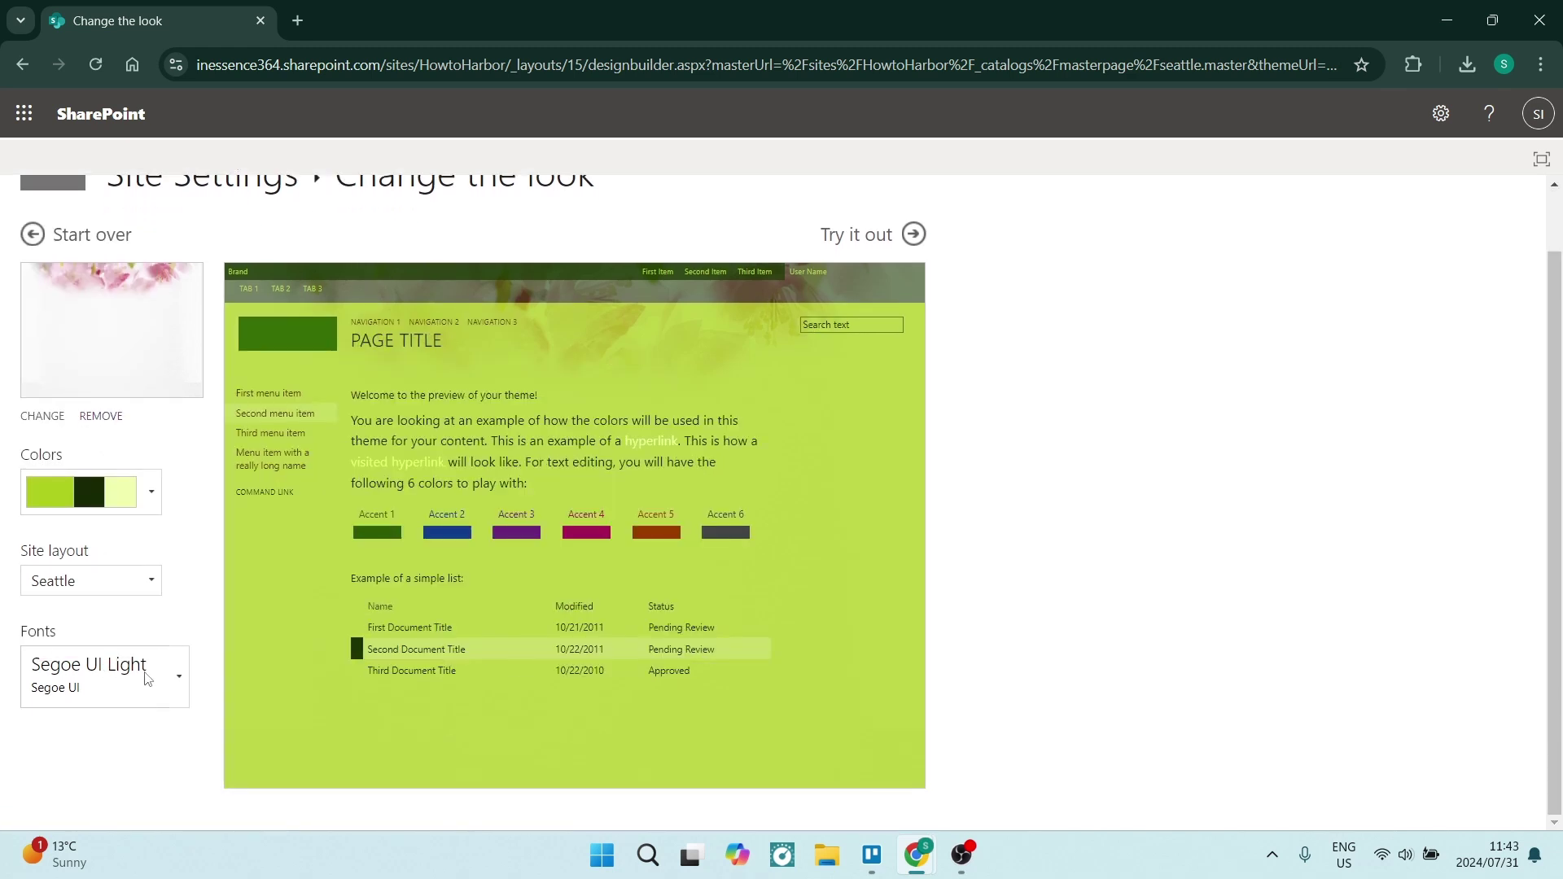
- Set the font scheme to Impact with Segoe UI
{"action": "left_click", "coordinate": [171, 679]}
{"action": "left_click", "coordinate": [93, 480]}
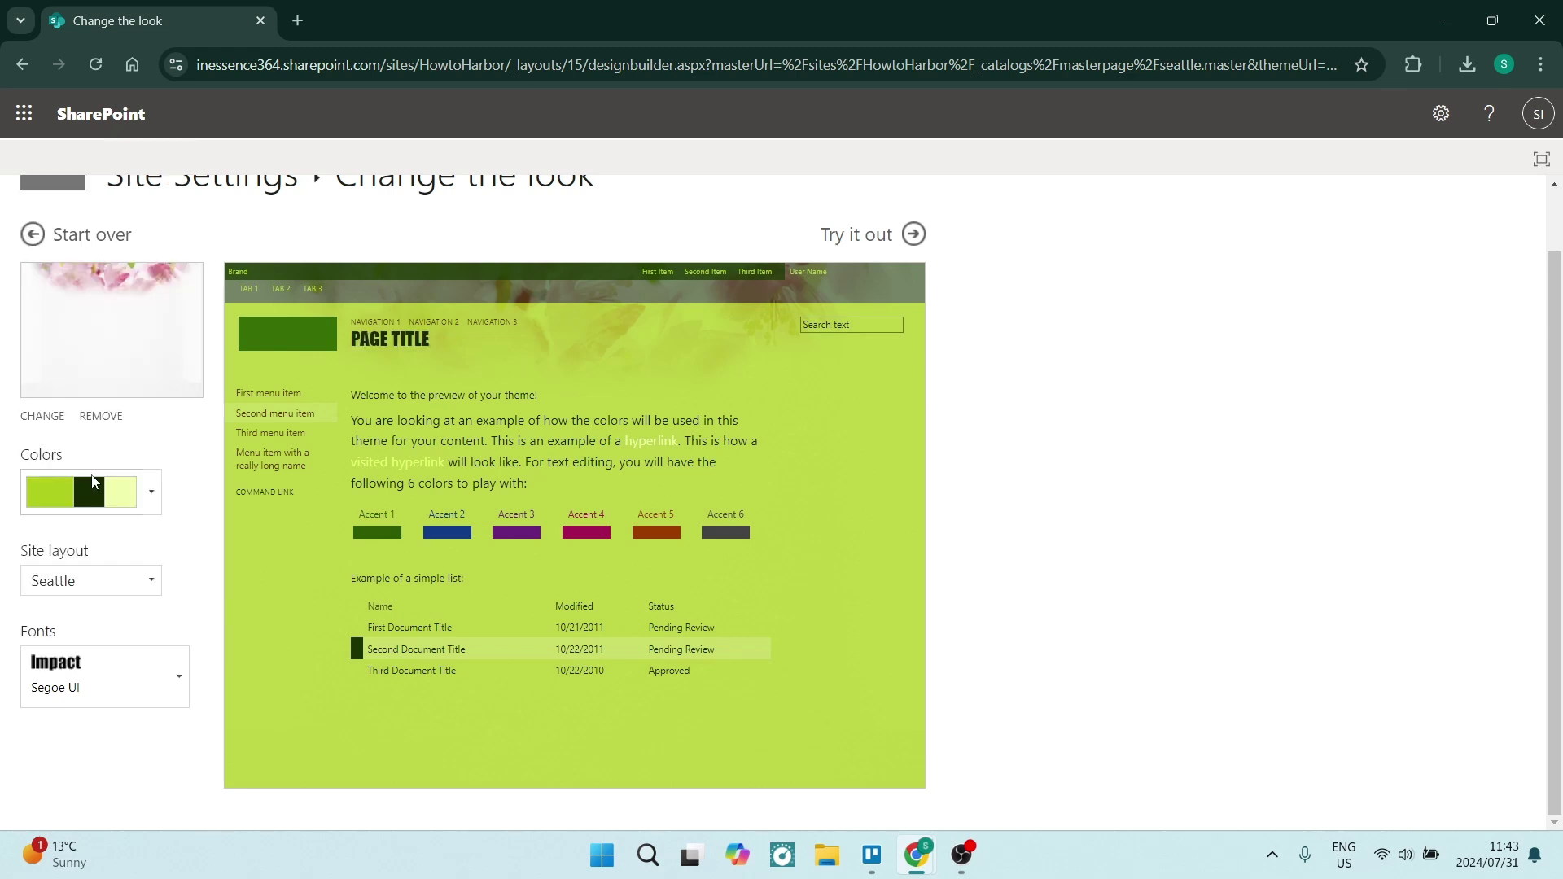
{"action": "scroll", "coordinate": [101, 621], "scroll_direction": "up", "scroll_amount": 2}
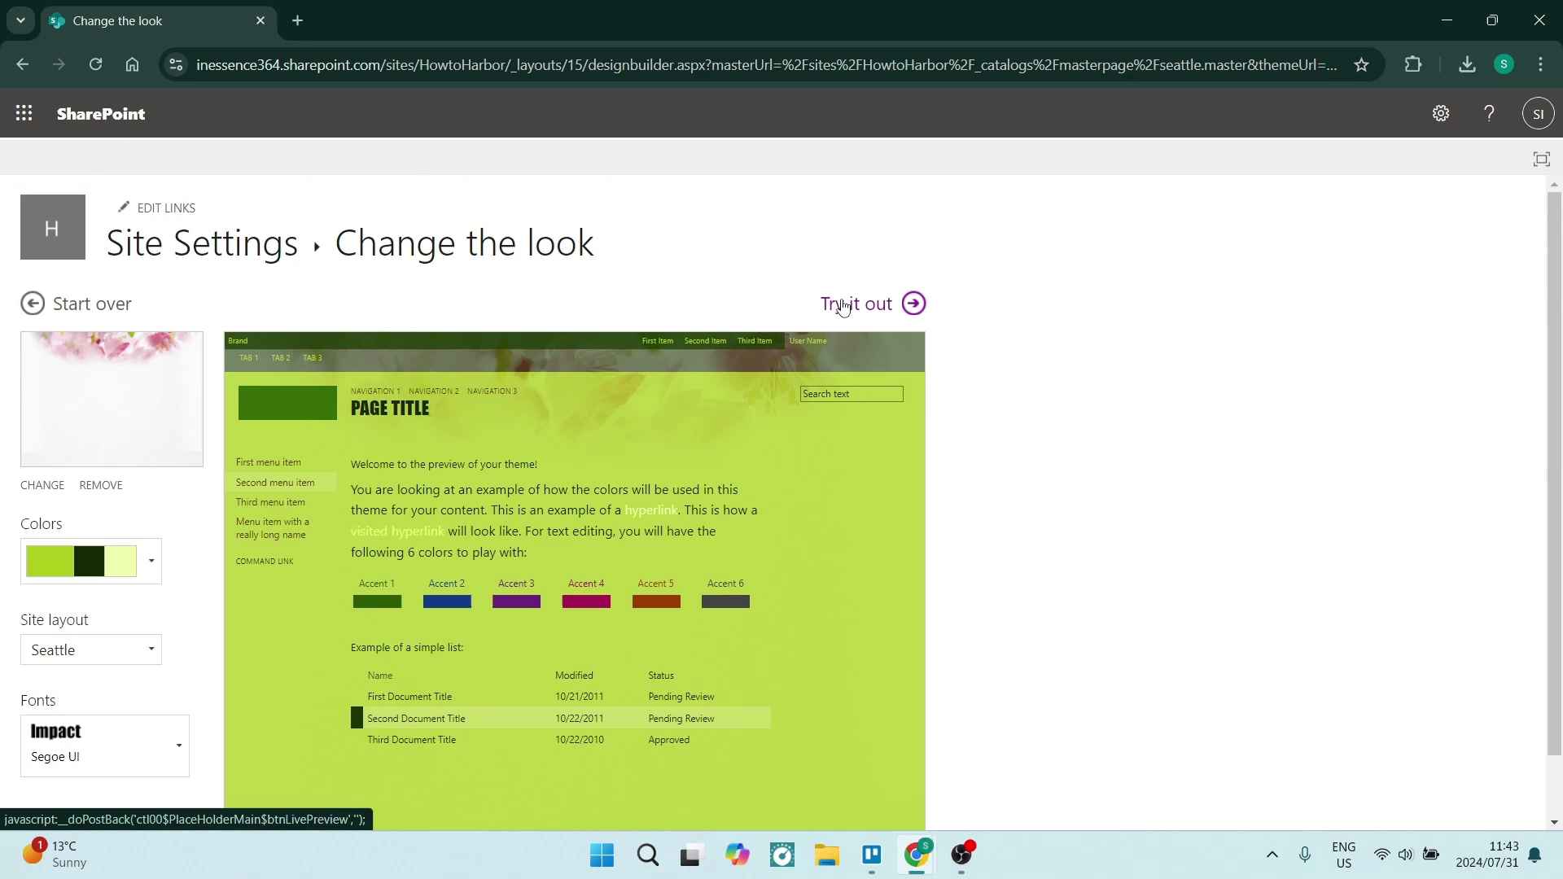
{"action": "scroll", "coordinate": [843, 309], "scroll_direction": "down", "scroll_amount": 1}
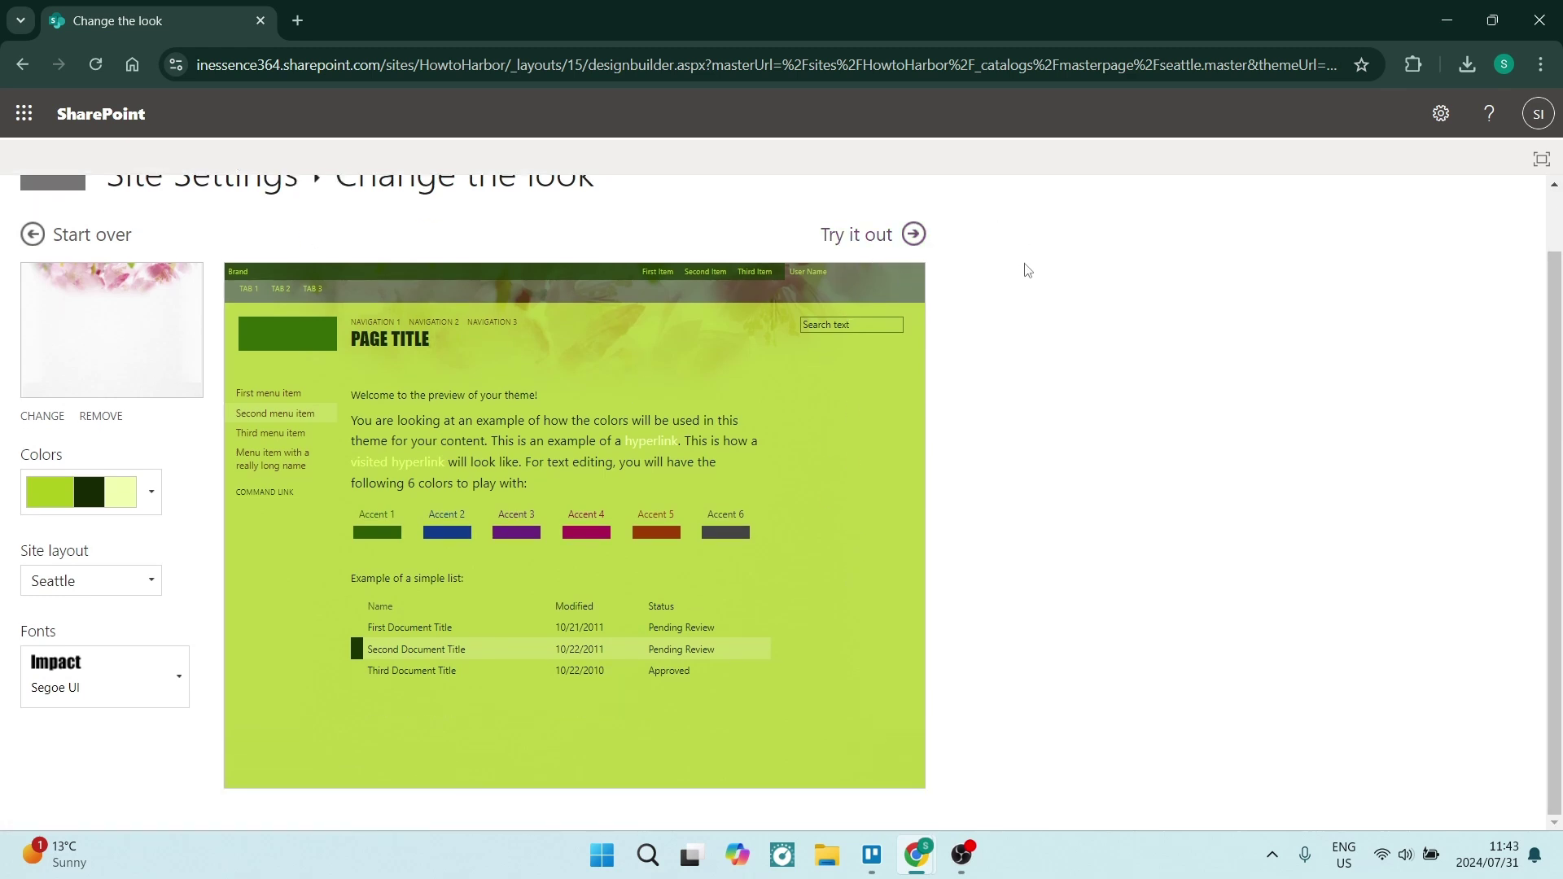
{"action": "scroll", "coordinate": [842, 324], "scroll_direction": "up", "scroll_amount": 1}
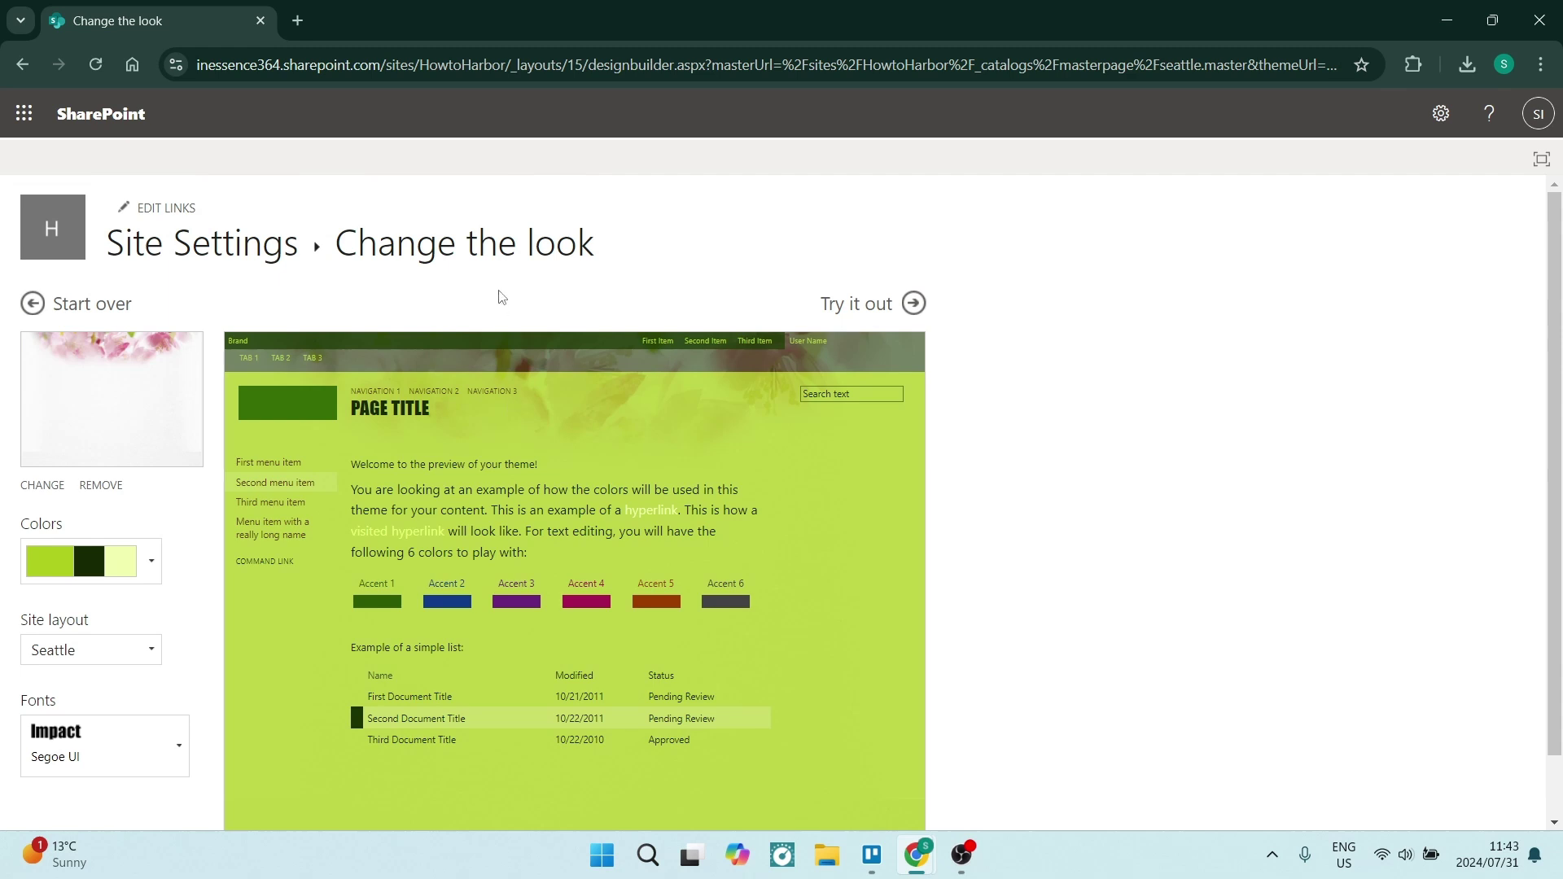